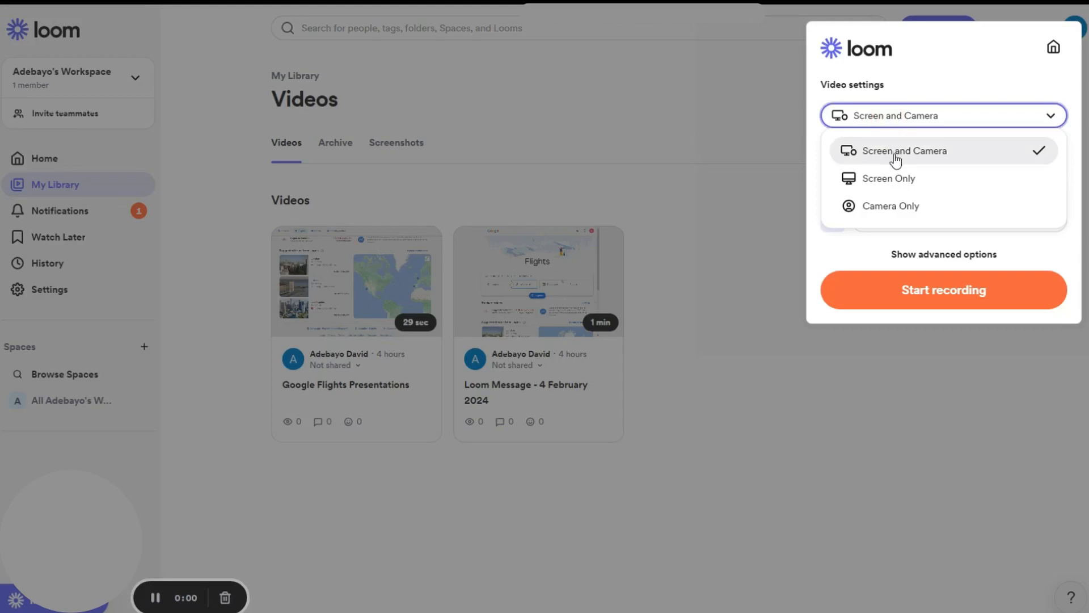
Step: Select the Screen Only video mode, and replace it with Camera Only in the recorder's video settings
left_click(888, 178)
left_click(897, 115)
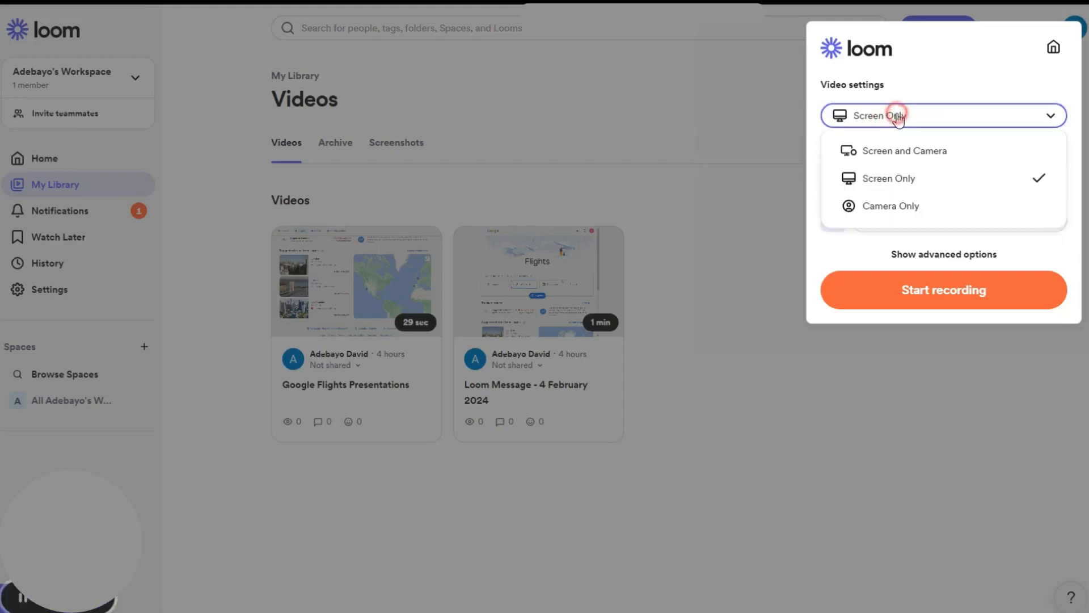
left_click(892, 206)
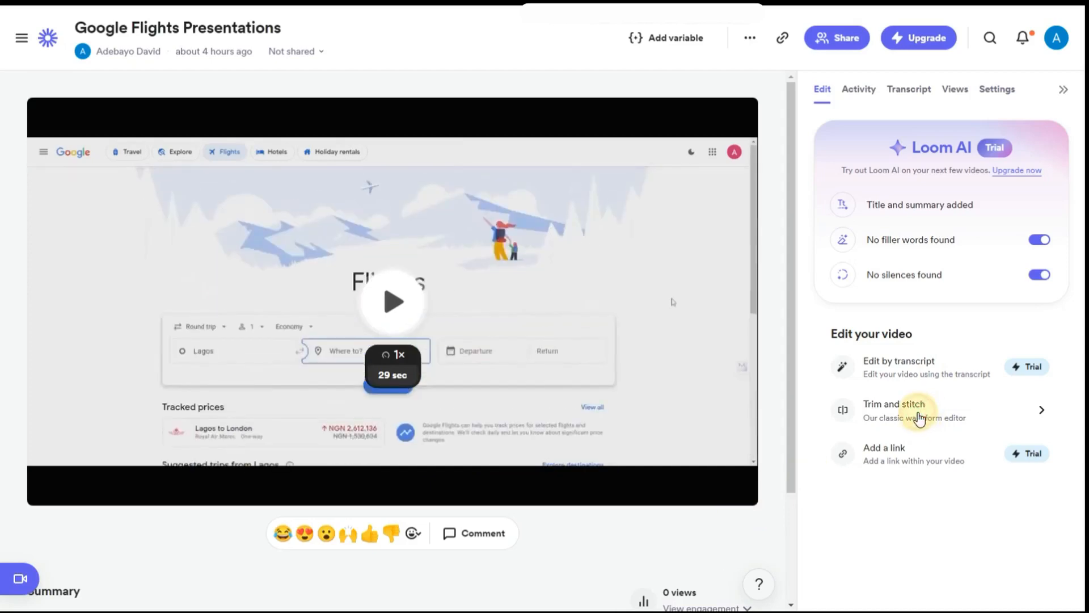
Step: Open the Trim and stitch editor for the Google Flights Presentations video, and start retitling the video "How to use Google F"
left_click(919, 419)
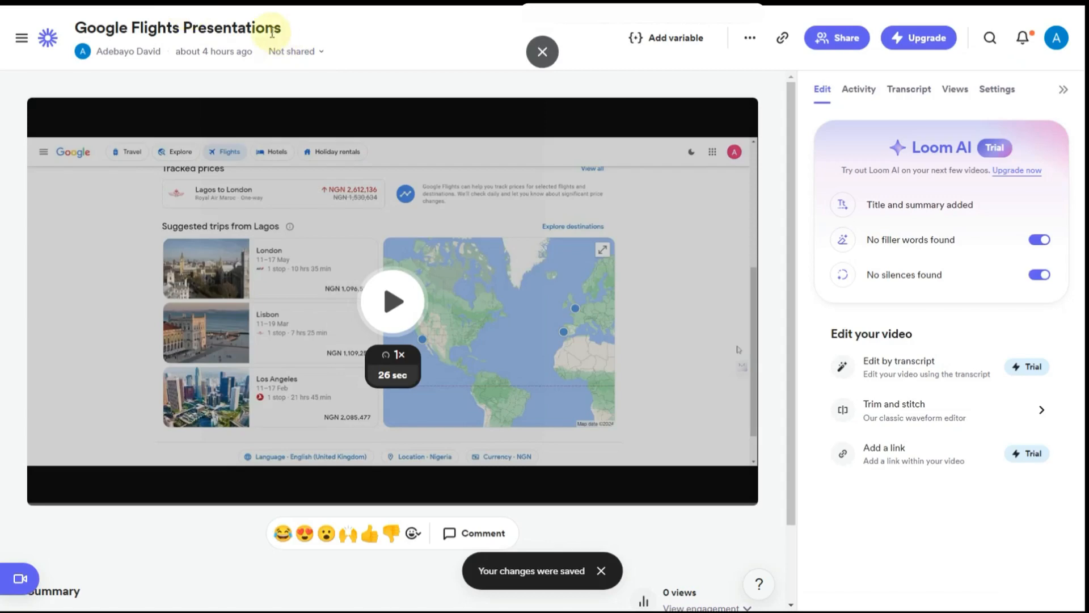
left_click(272, 32)
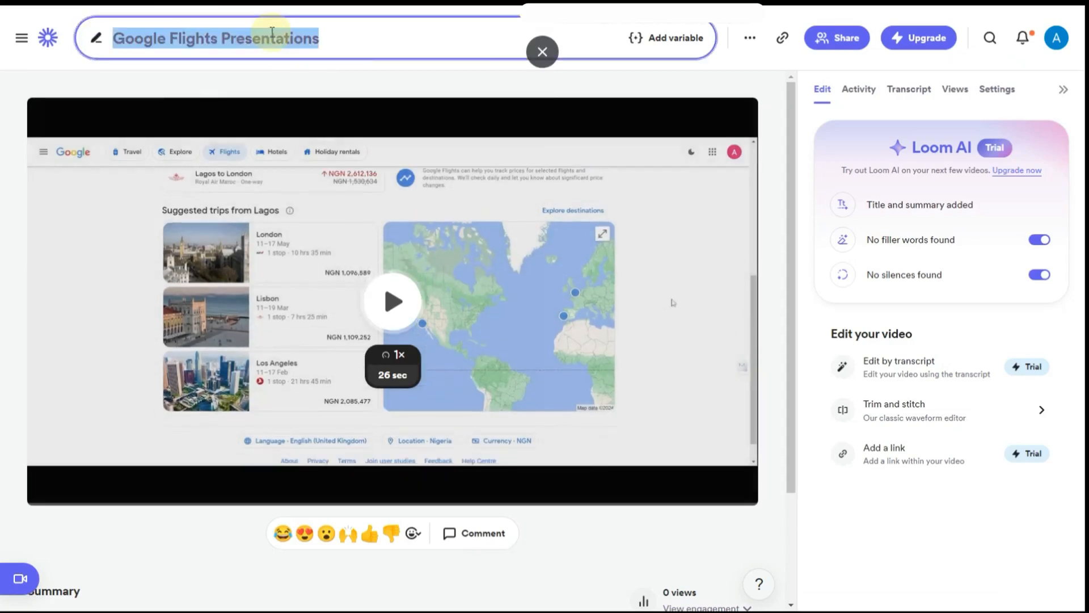
type("How t")
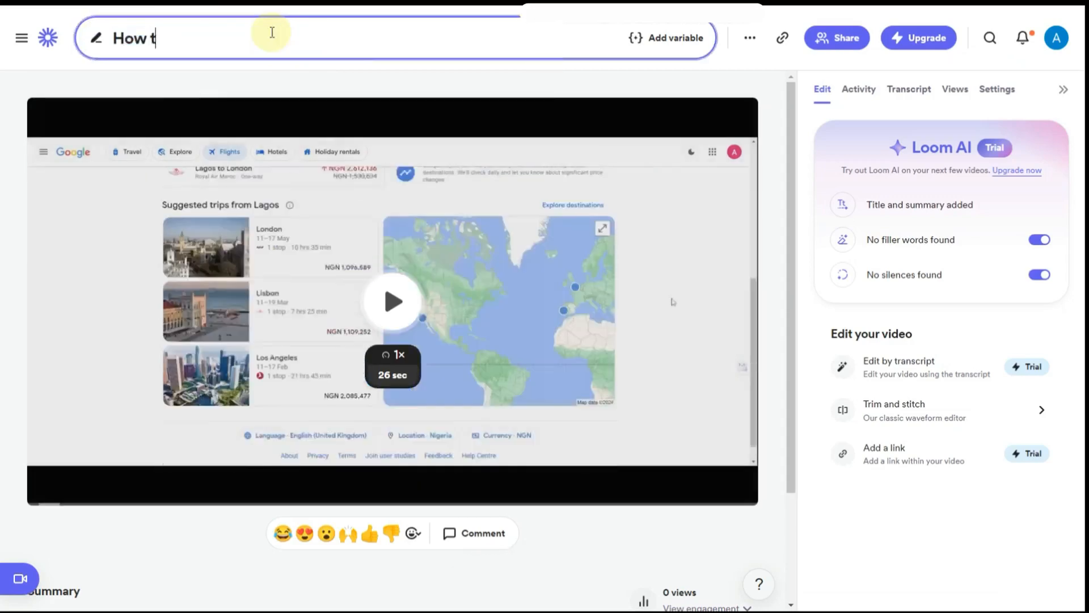
type("o use Googfg")
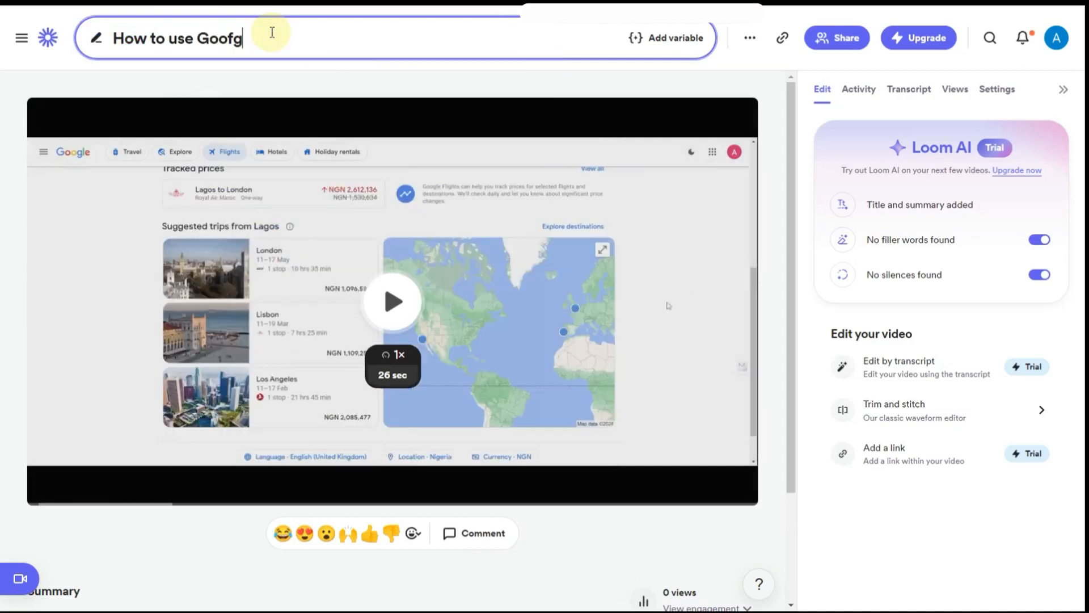
key("BackSpace")
key("BackSpace")
type("le fl")
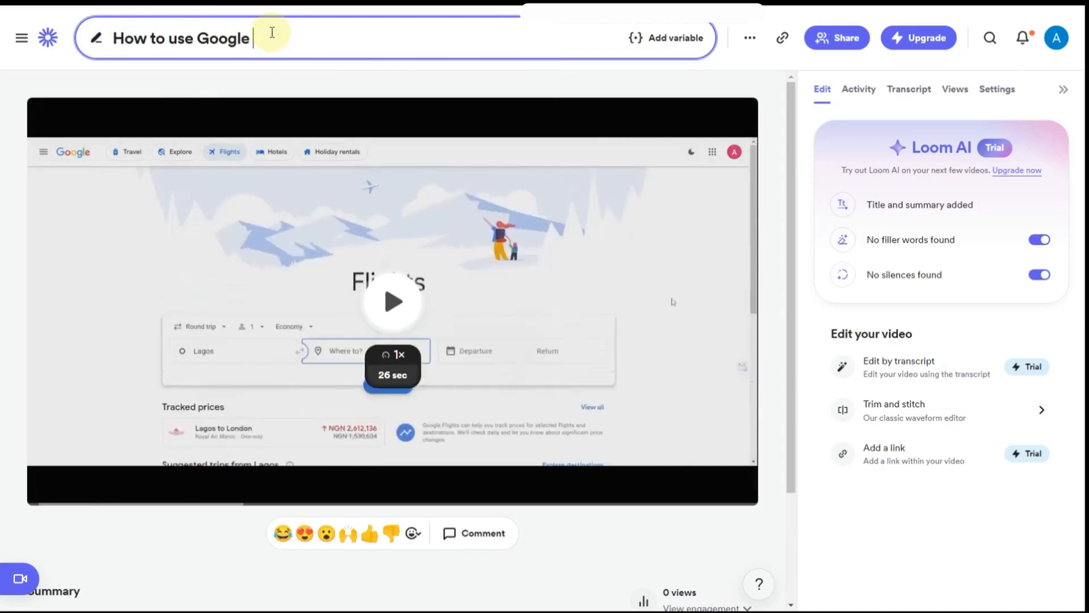
key("BackSpace")
key("BackSpace")
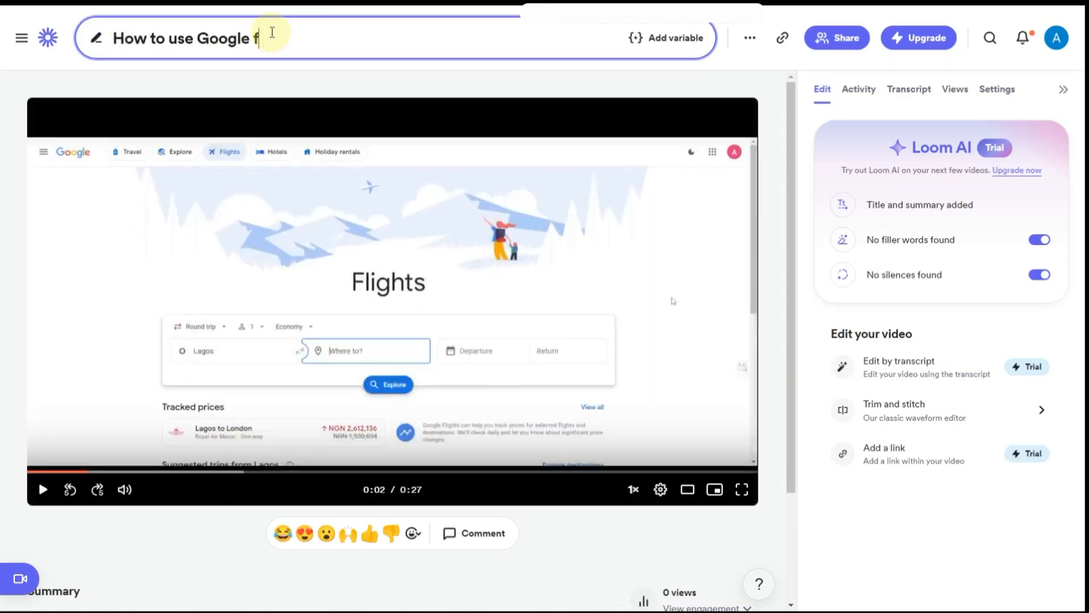
type("F")
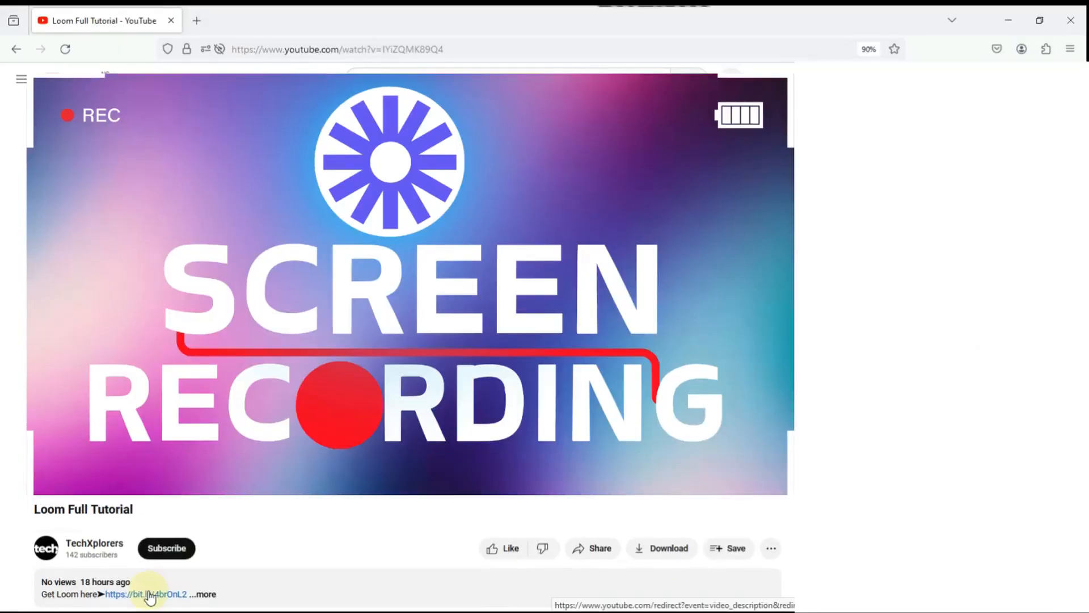
Step: Open the Get Loom link from the YouTube video's description, and sign up for a free Loom account with Google
left_click(149, 593)
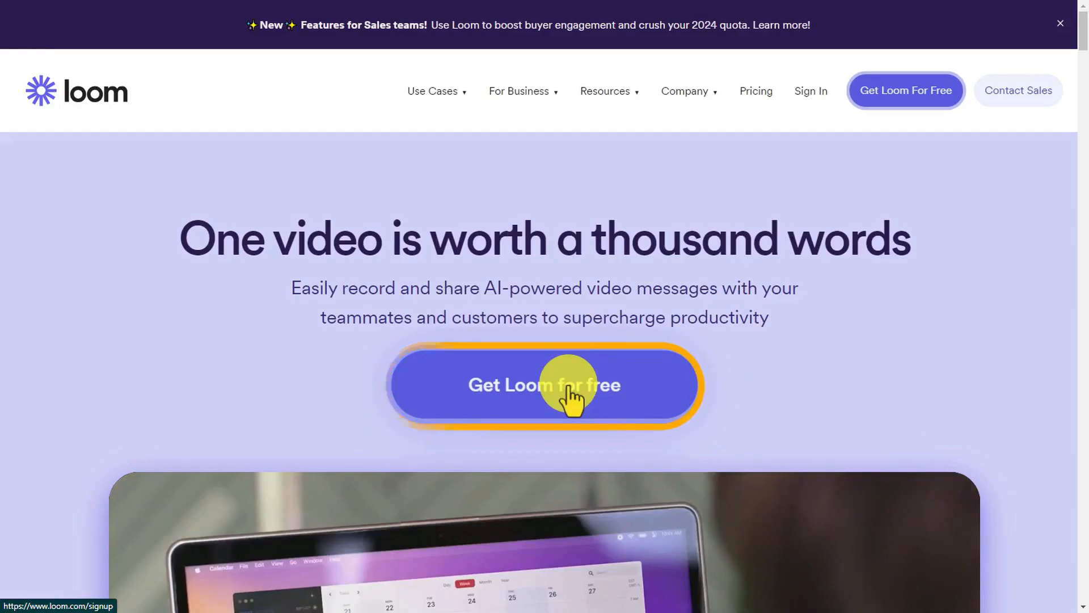
left_click(569, 390)
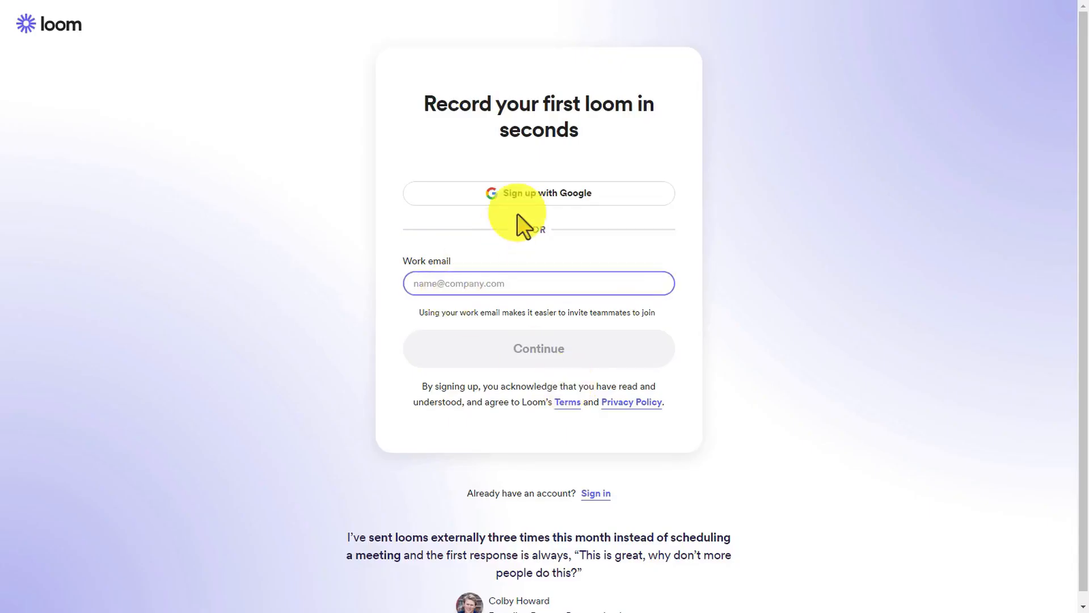
left_click(525, 196)
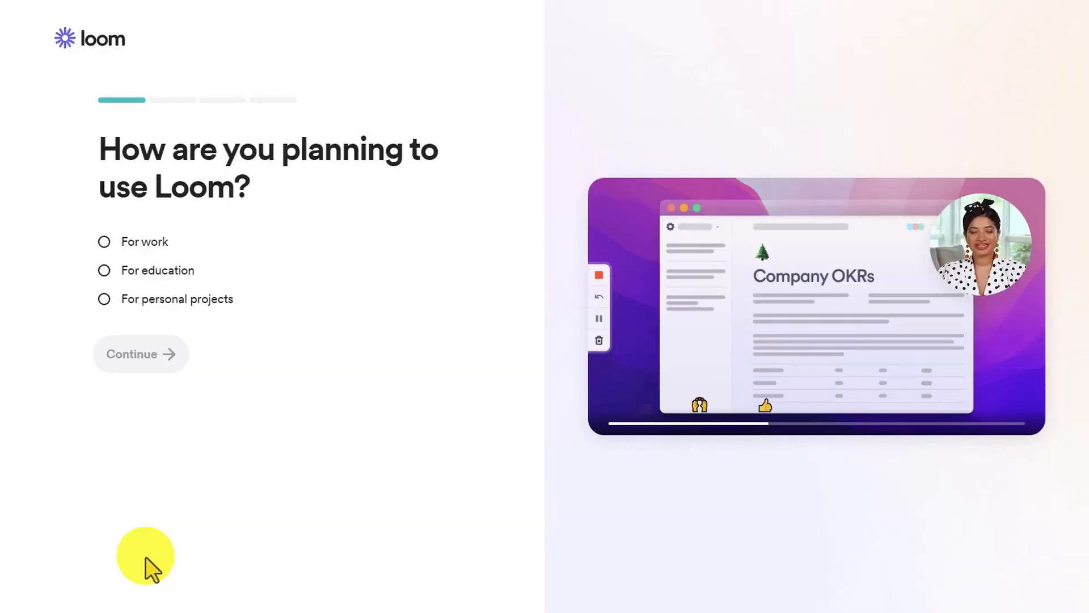
Step: Choose education as the planned use of Loom, and accept the suggested workspace name
left_click(127, 267)
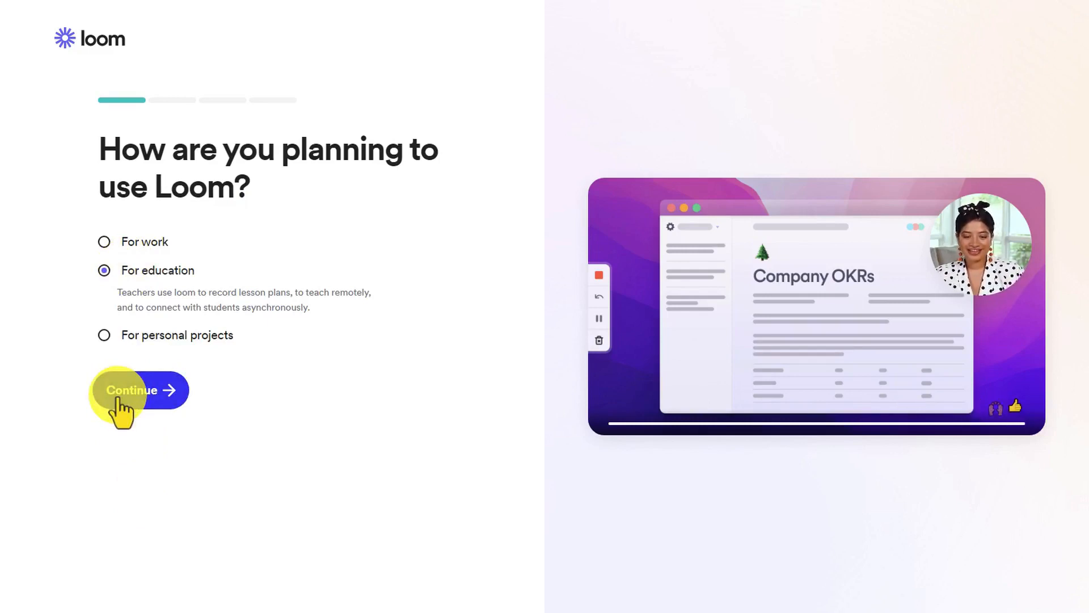
left_click(134, 391)
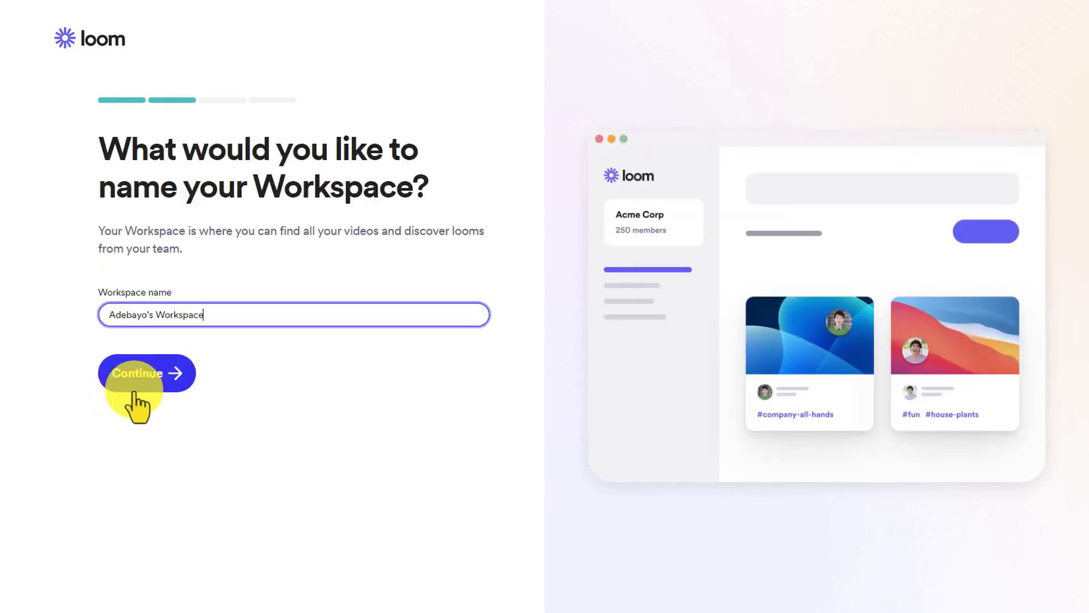
left_click(151, 373)
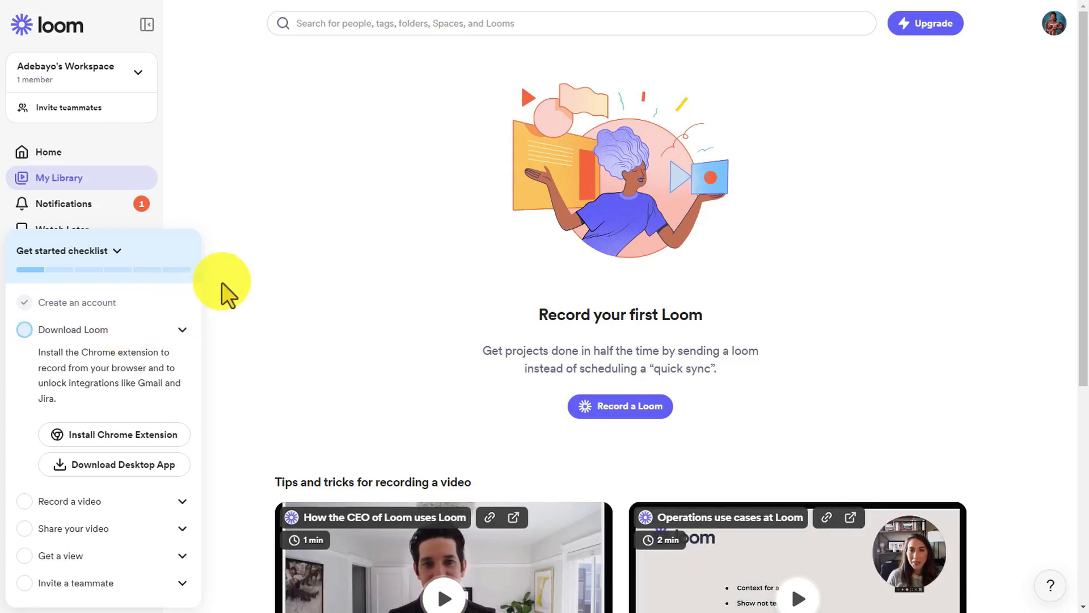
Step: Collapse the getting-started checklist, and view the options for inviting teammates to the workspace
left_click(249, 255)
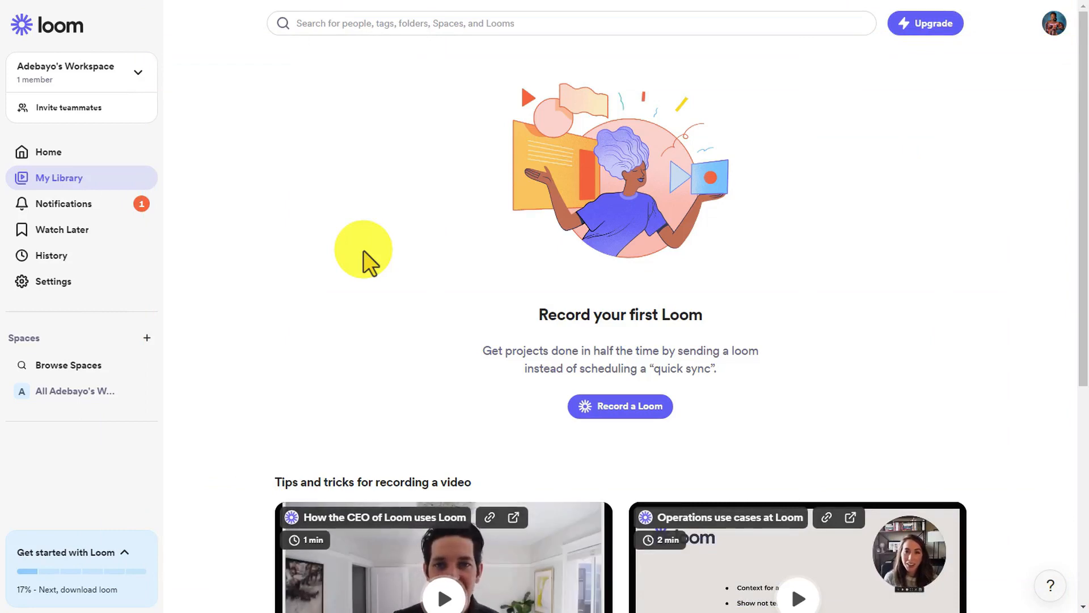
left_click(73, 114)
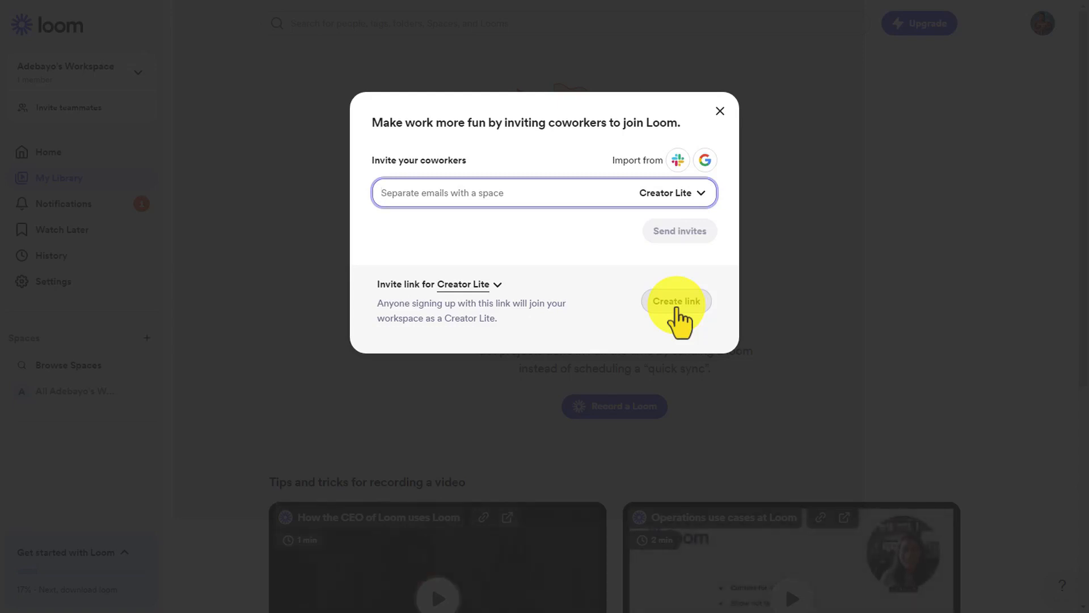
left_click(720, 111)
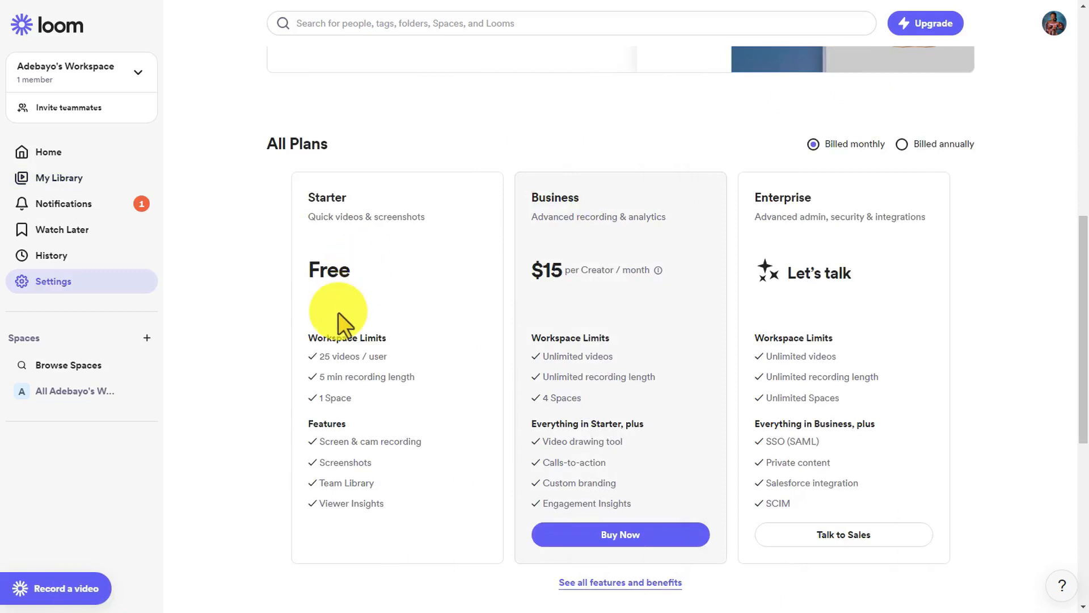
Step: Examine the Starter plan's price and its limit on videos per user in the plan comparison
left_click_drag(350, 278, 308, 269)
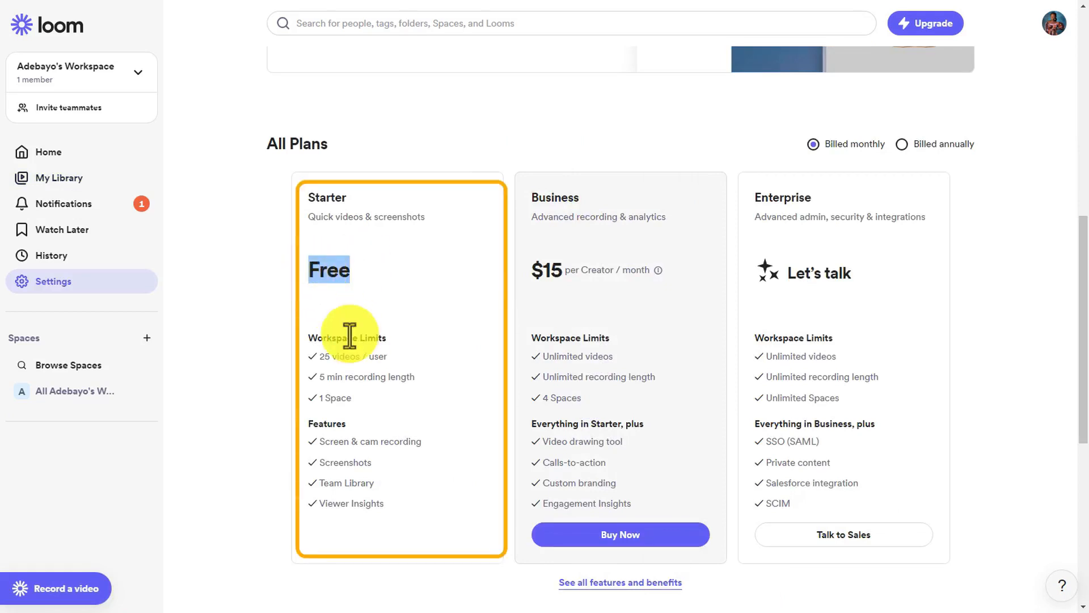
left_click(336, 275)
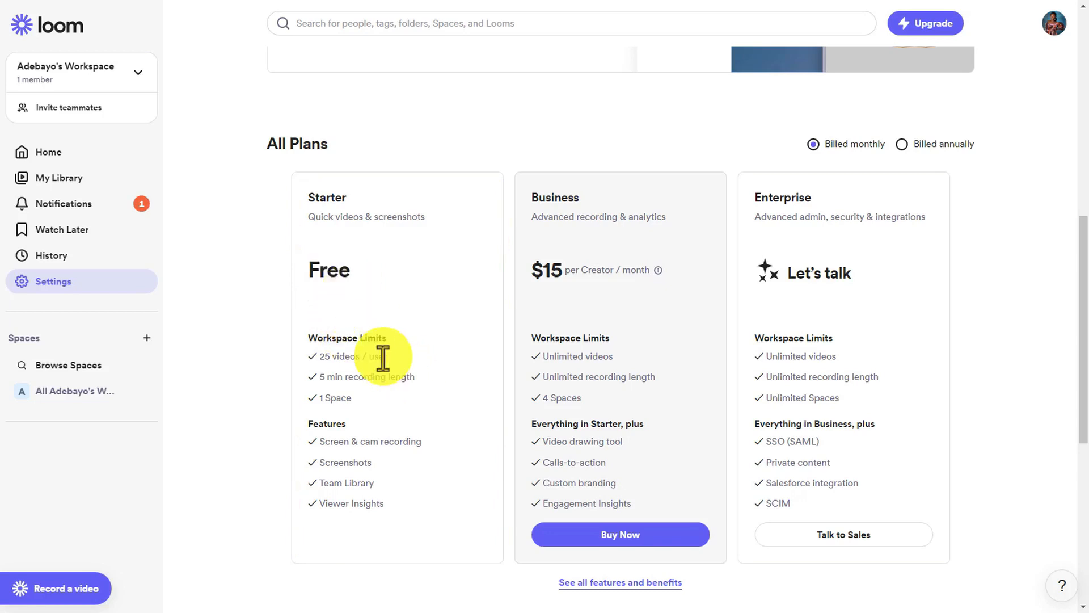
left_click_drag(388, 357, 352, 359)
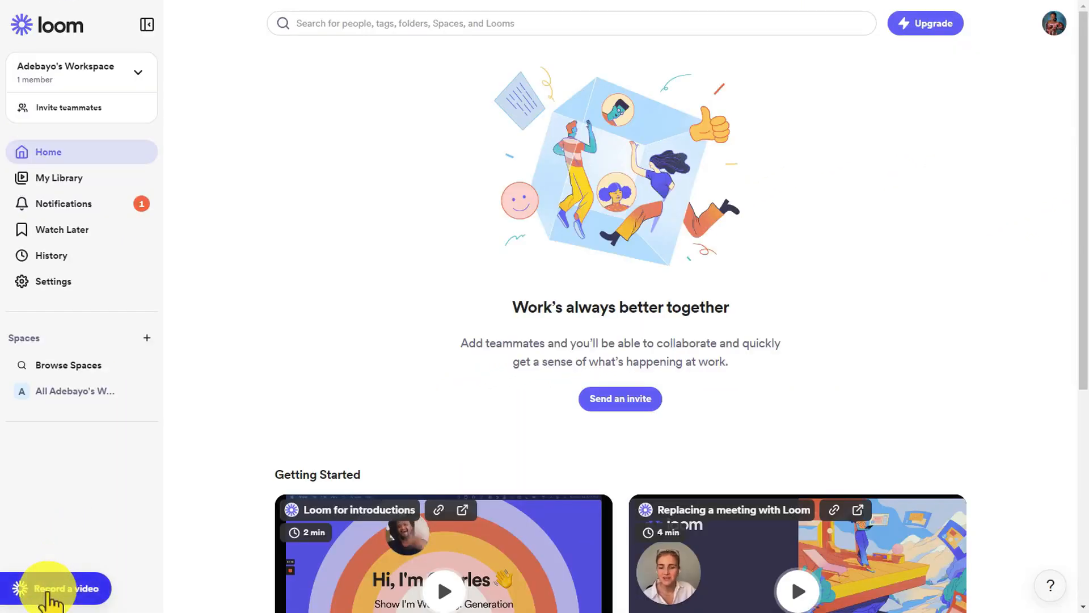
Step: Set up a new video recording in Screen Only mode with the Microphone (High Definition Audio De...) input
left_click(57, 590)
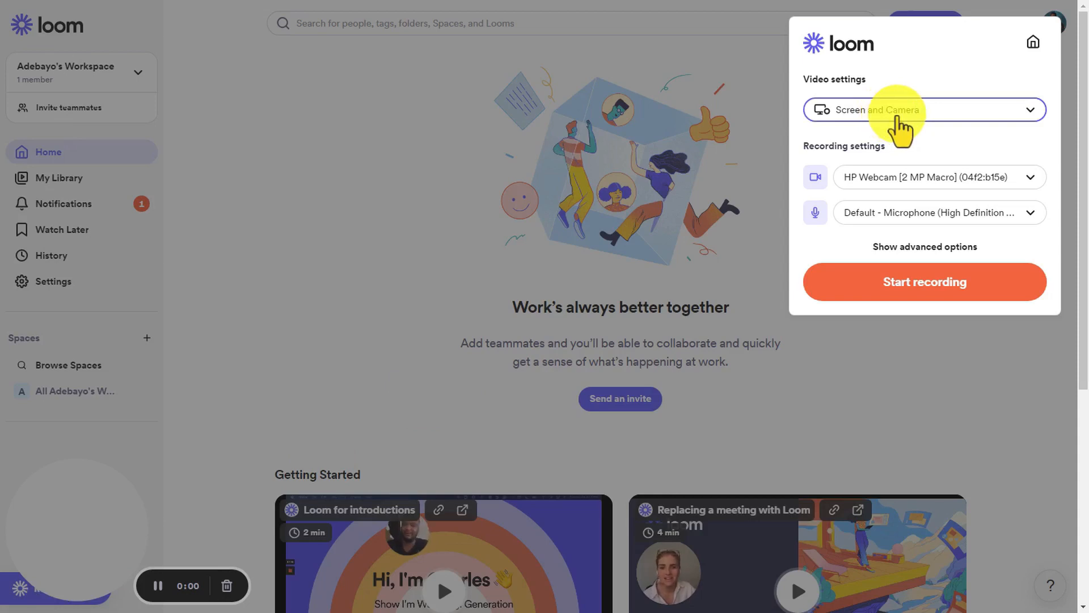
left_click(890, 116)
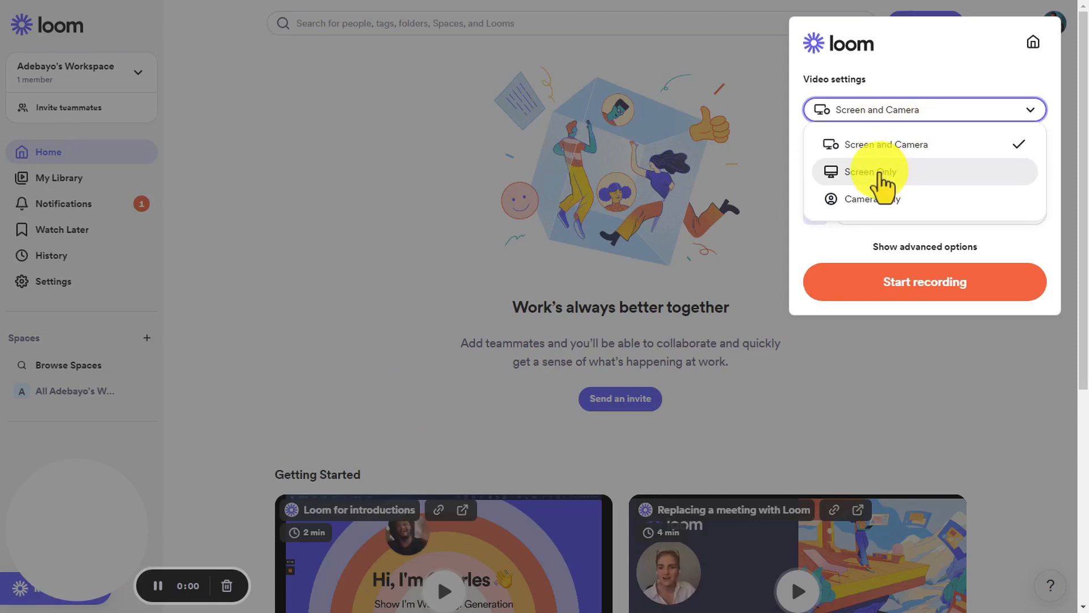
left_click(881, 183)
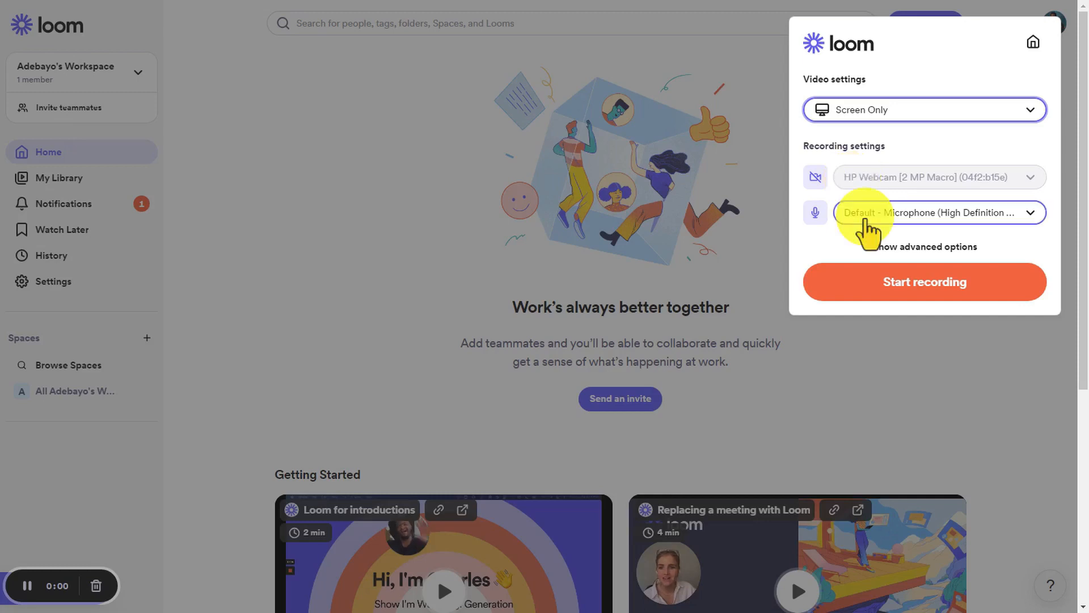
left_click(884, 221)
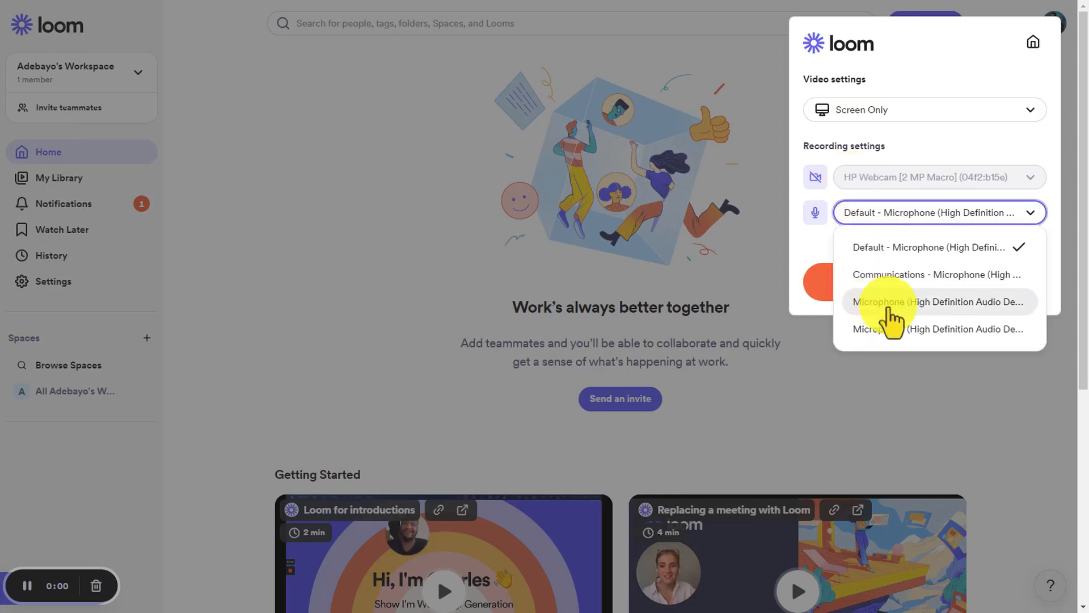
left_click(885, 303)
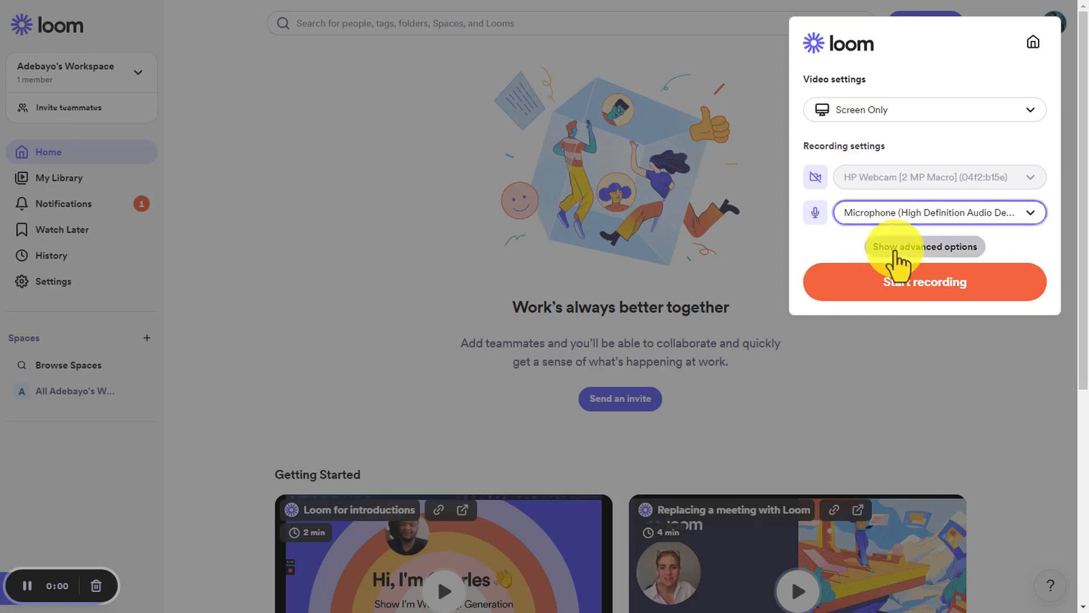
Step: Show the advanced recording options, and turn Recording Countdown off and back on
left_click(887, 255)
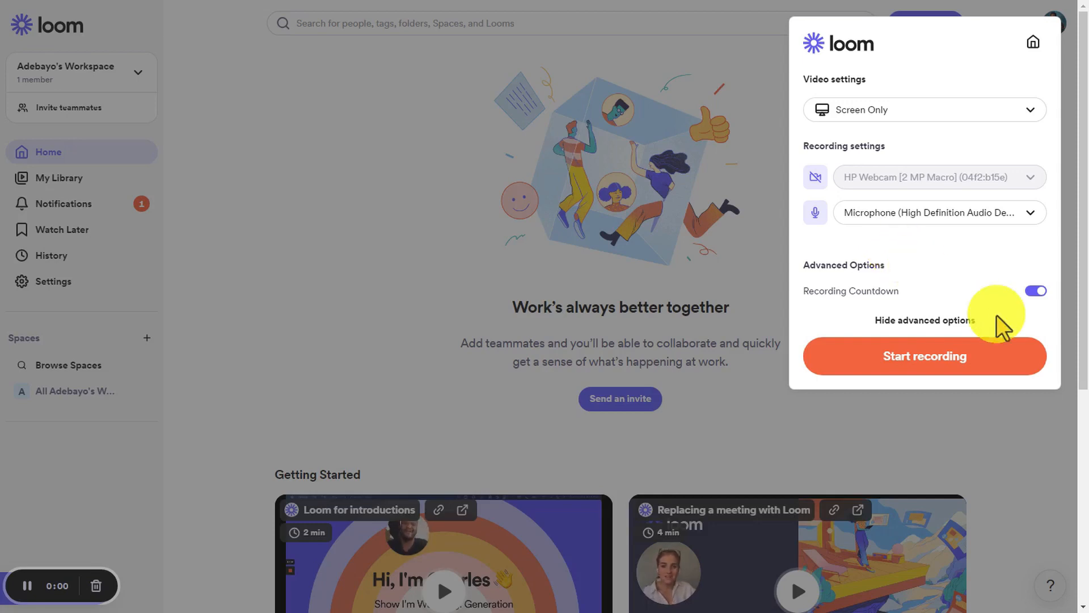
left_click(1038, 293)
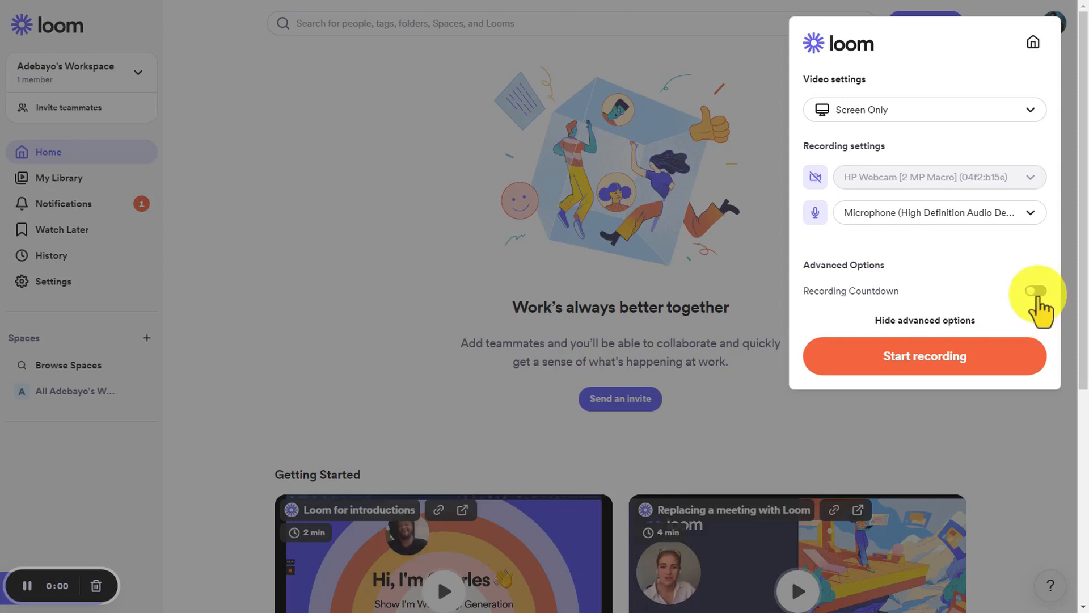
left_click(1038, 292)
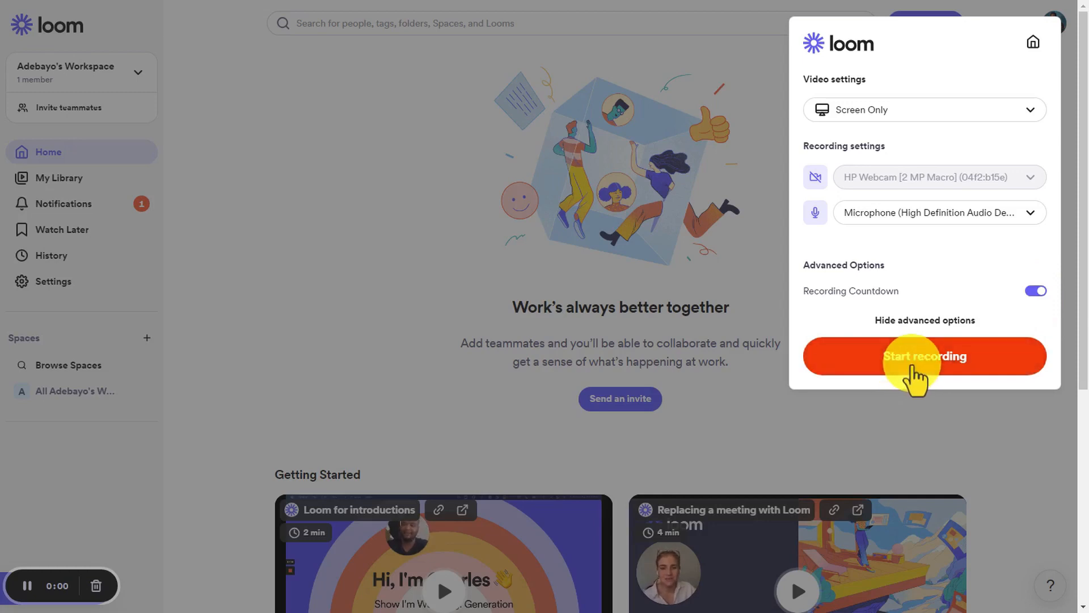
Step: Start the recording, look through the window and entire-screen sources, and share the Google Flights browser tab
left_click(914, 375)
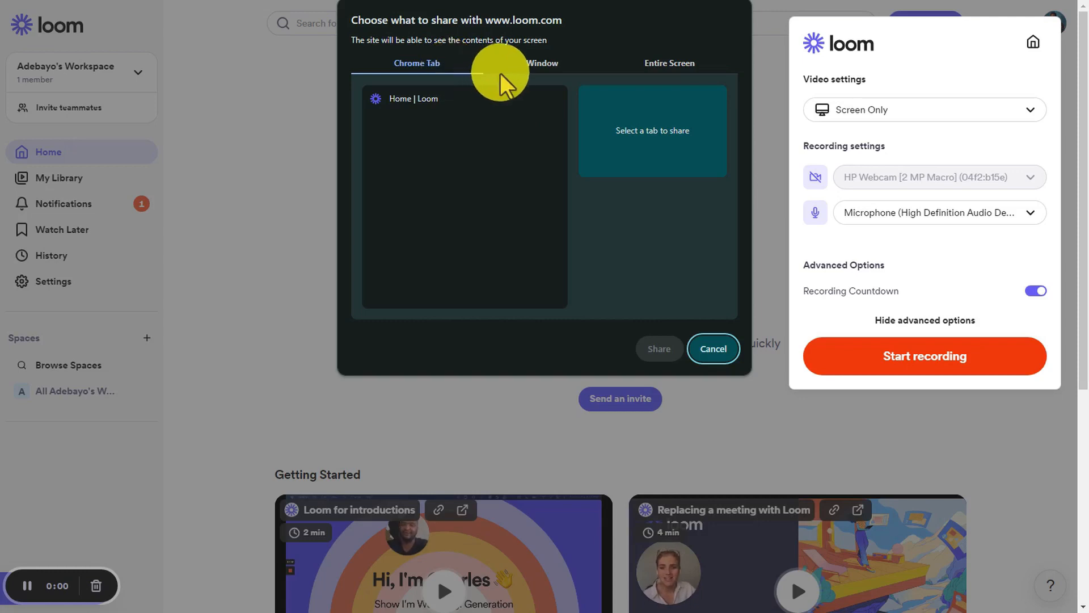
left_click(540, 63)
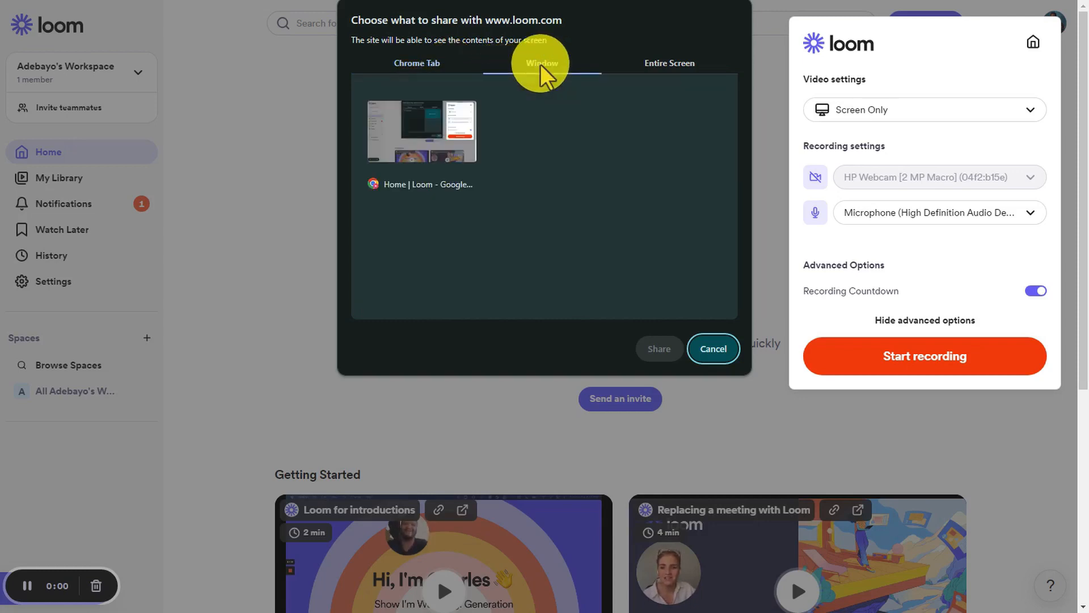
left_click(669, 64)
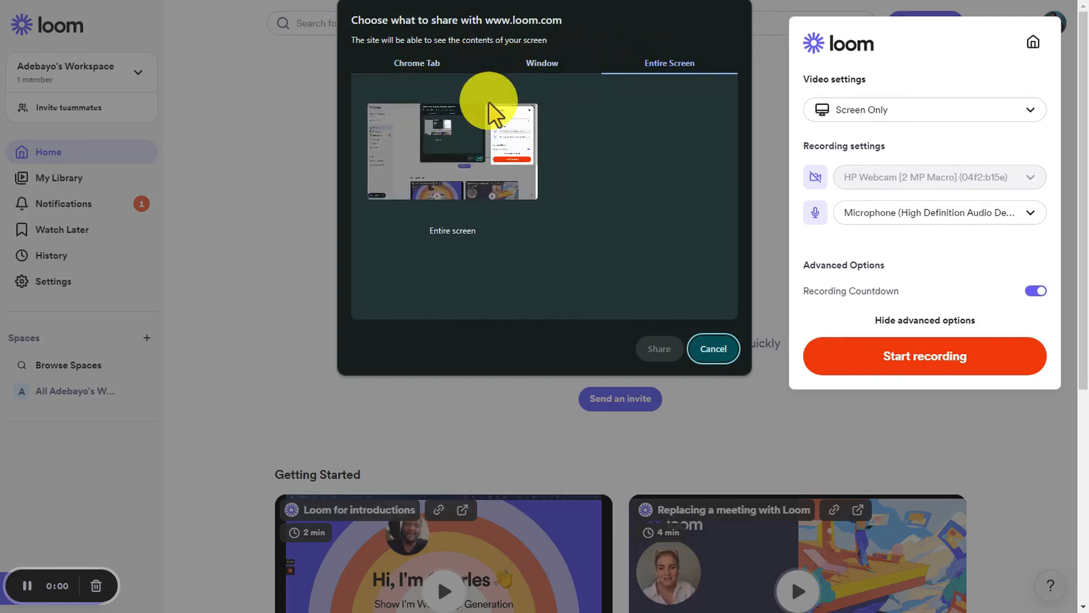
left_click(409, 63)
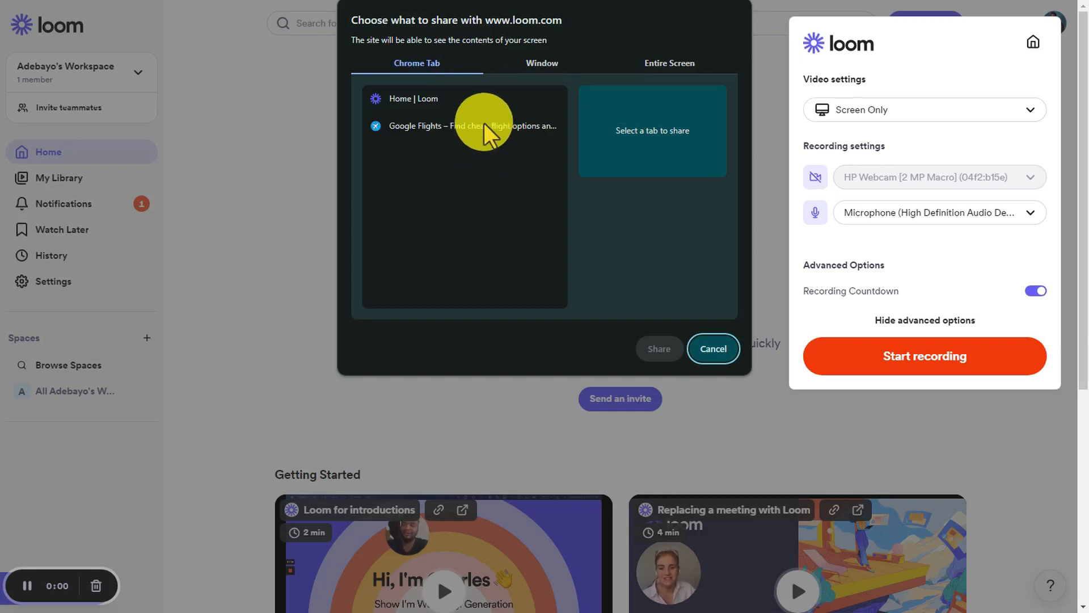
left_click(485, 122)
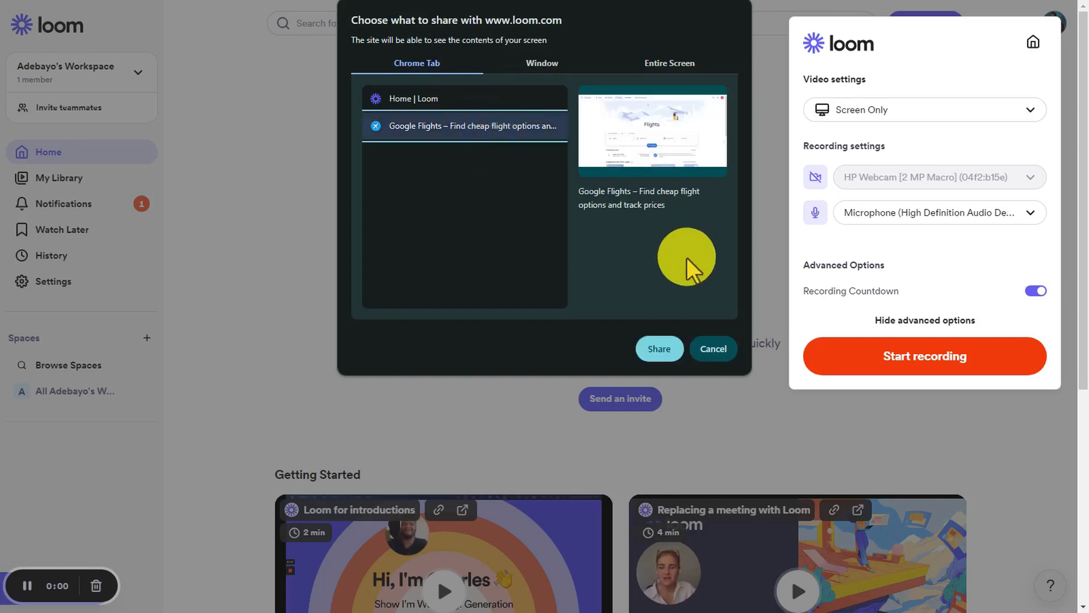
left_click(670, 345)
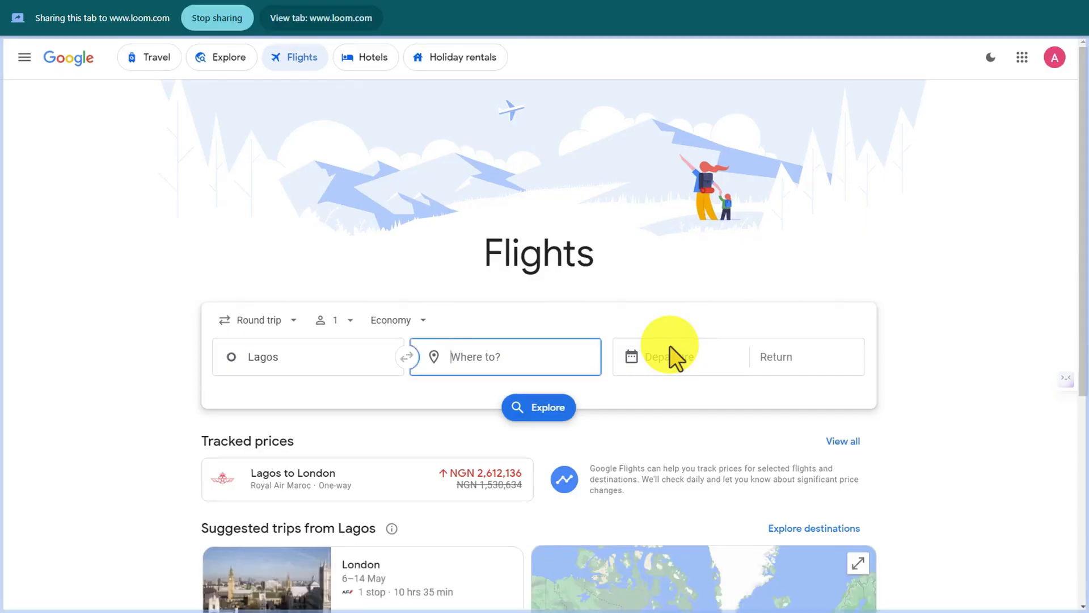
Step: Finish recording the Google Flights tab by stopping the tab sharing, and play back the start of the recorded video
left_click_drag(1082, 198, 1083, 230)
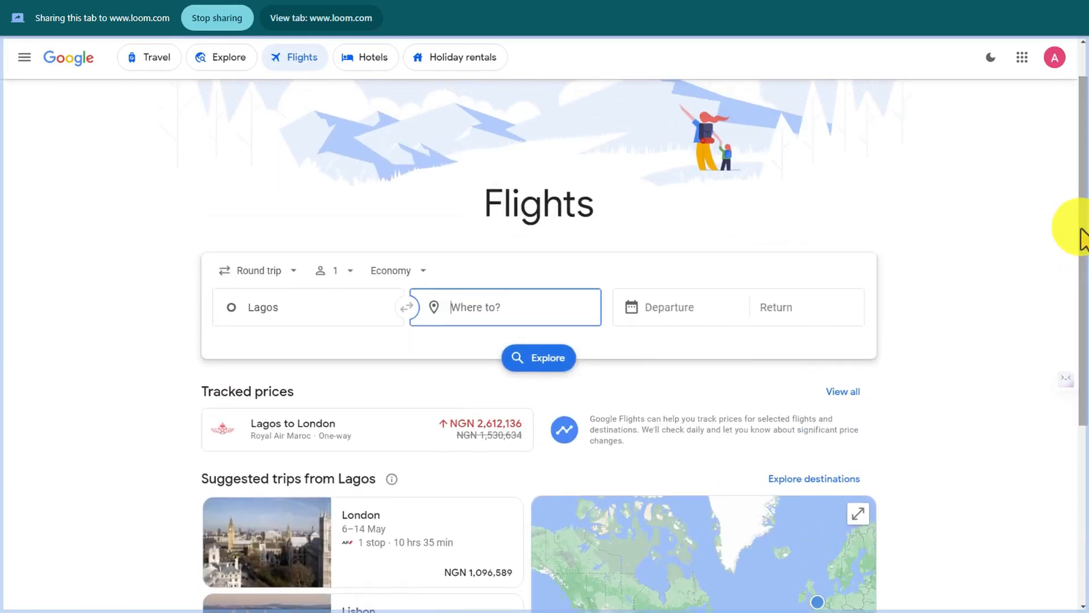
left_click(212, 18)
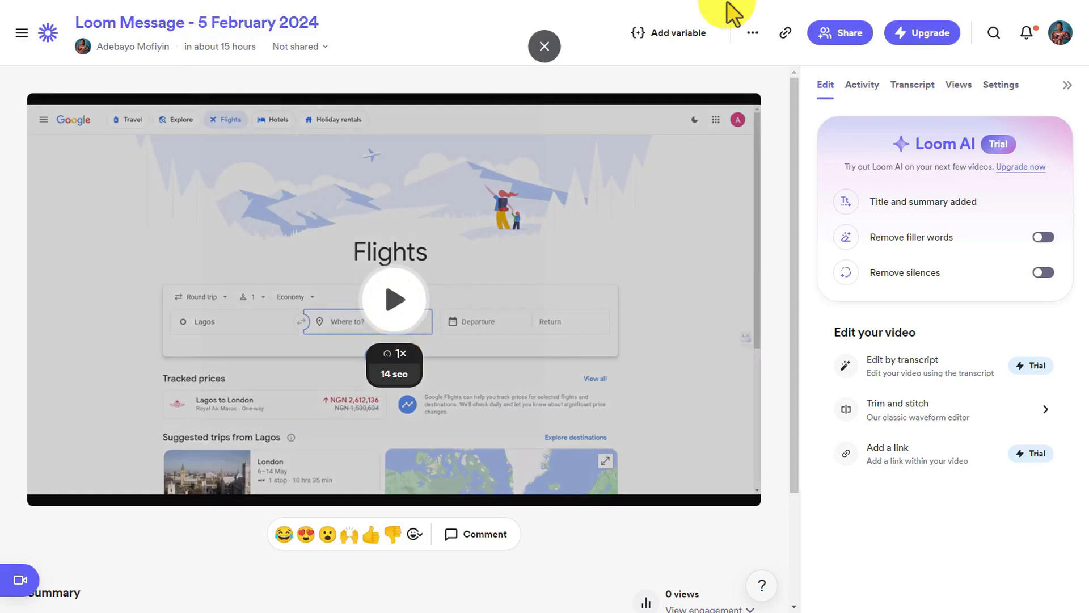
left_click(392, 321)
scroll(792, 309, "down", 2)
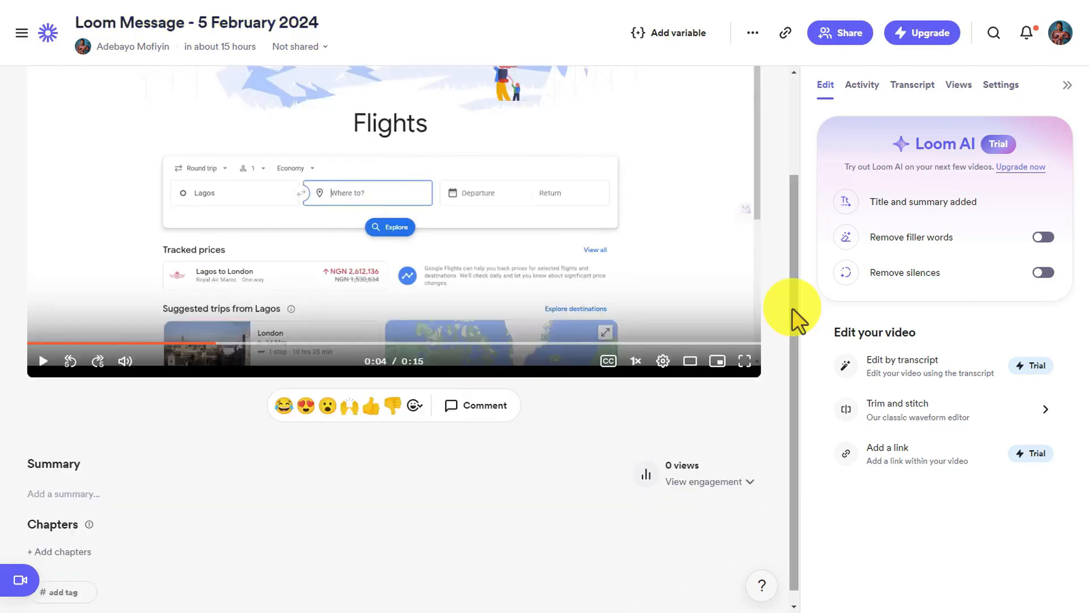
left_click_drag(794, 309, 783, 226)
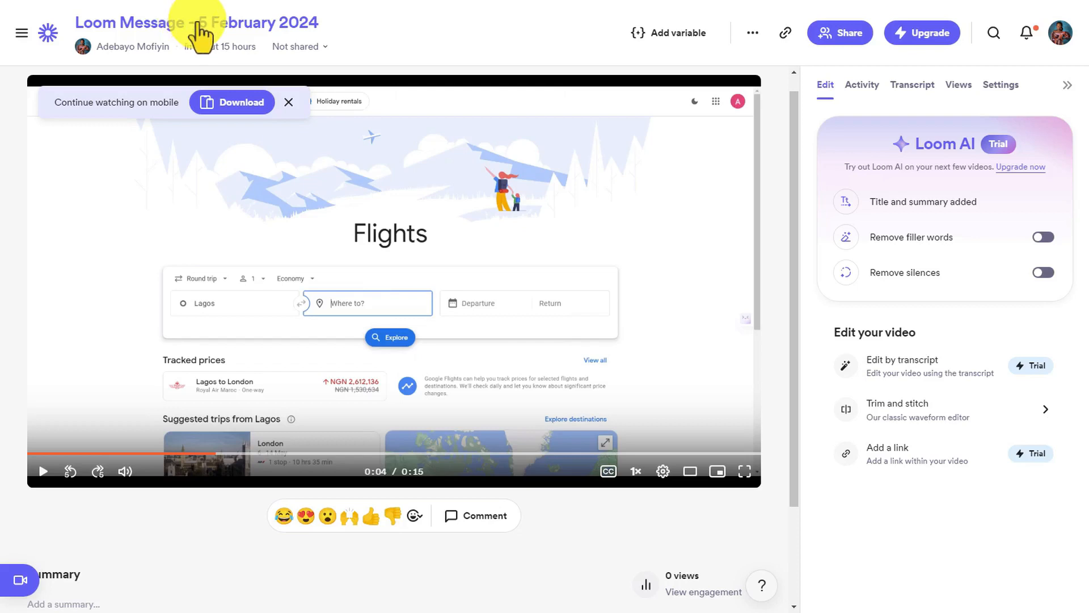
Step: Rename the recorded video as "How to use google flights"
left_click(194, 27)
type("How to use google flights")
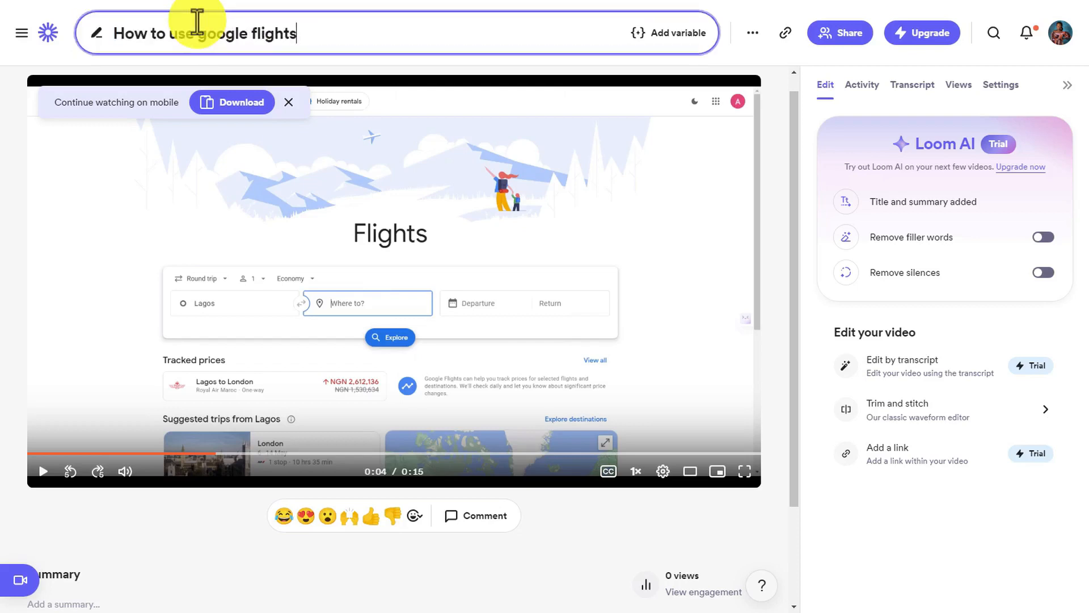
key("Return")
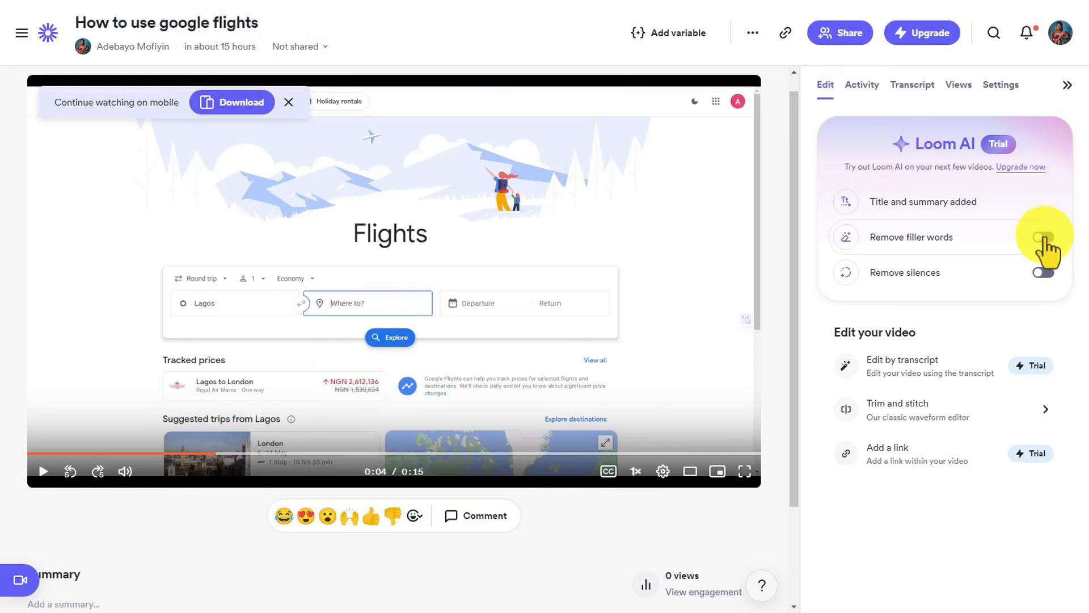
Step: Turn on the Loom AI options Remove filler words and Remove silences for the video
left_click(1043, 238)
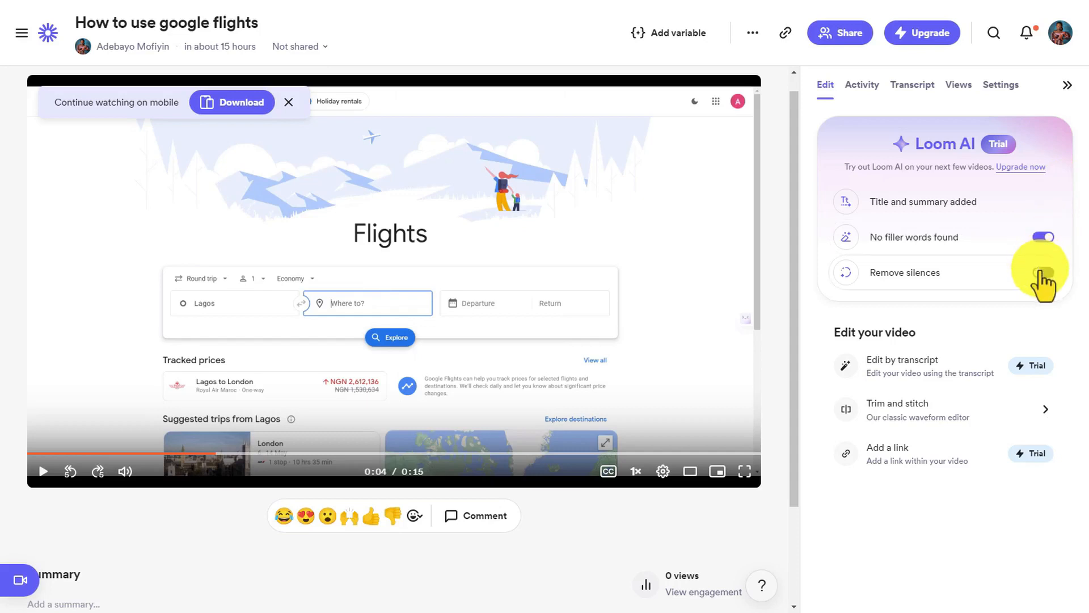
left_click(1040, 274)
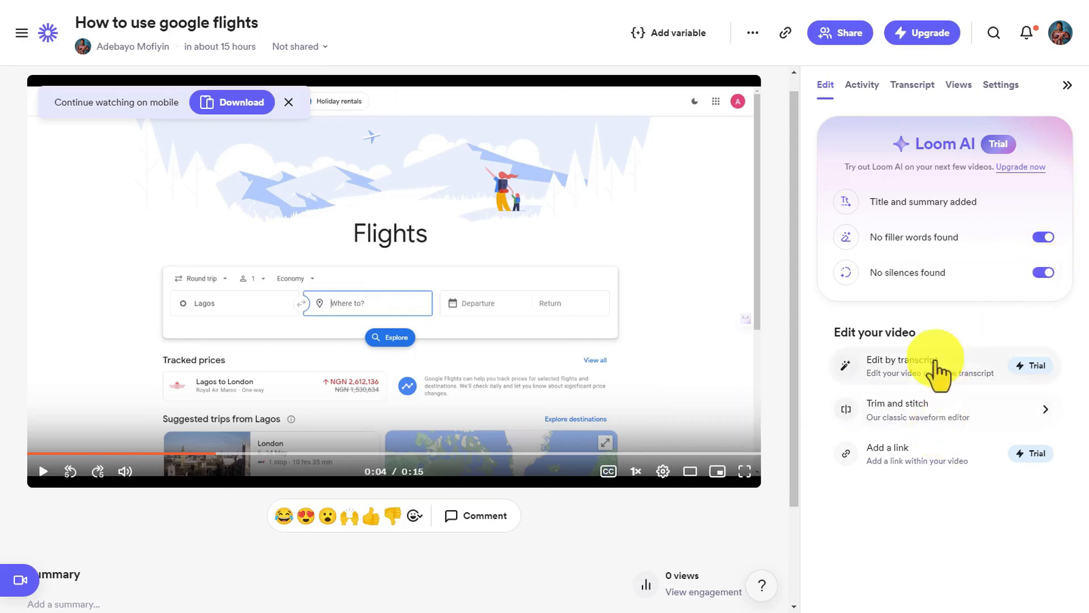
mouse_move(933, 482)
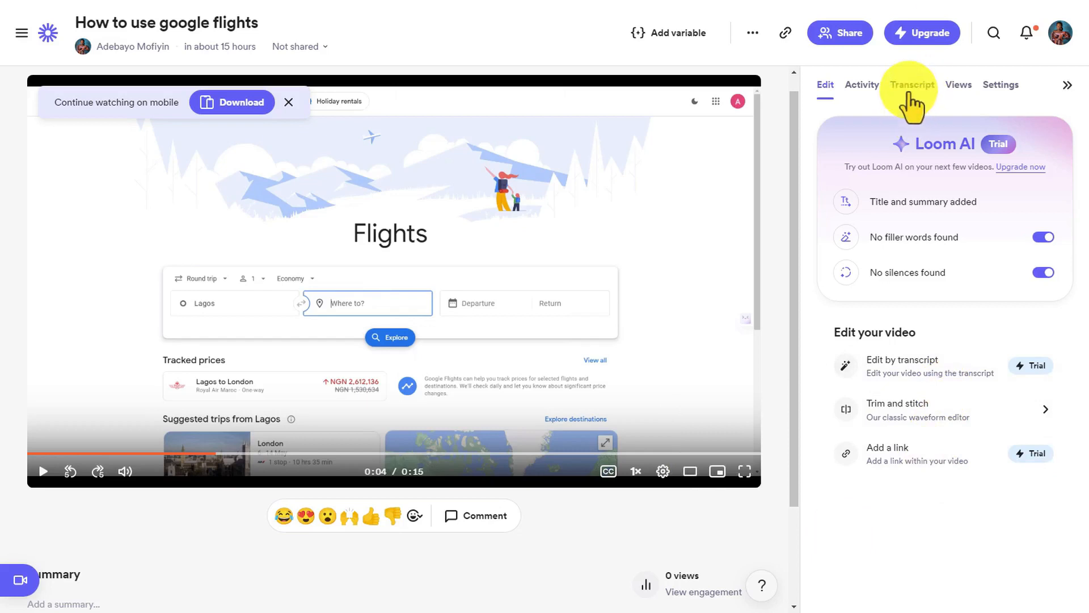
Step: Examine the video's transcript, jump to its 0:00 passage, and return to the editing options
left_click(910, 91)
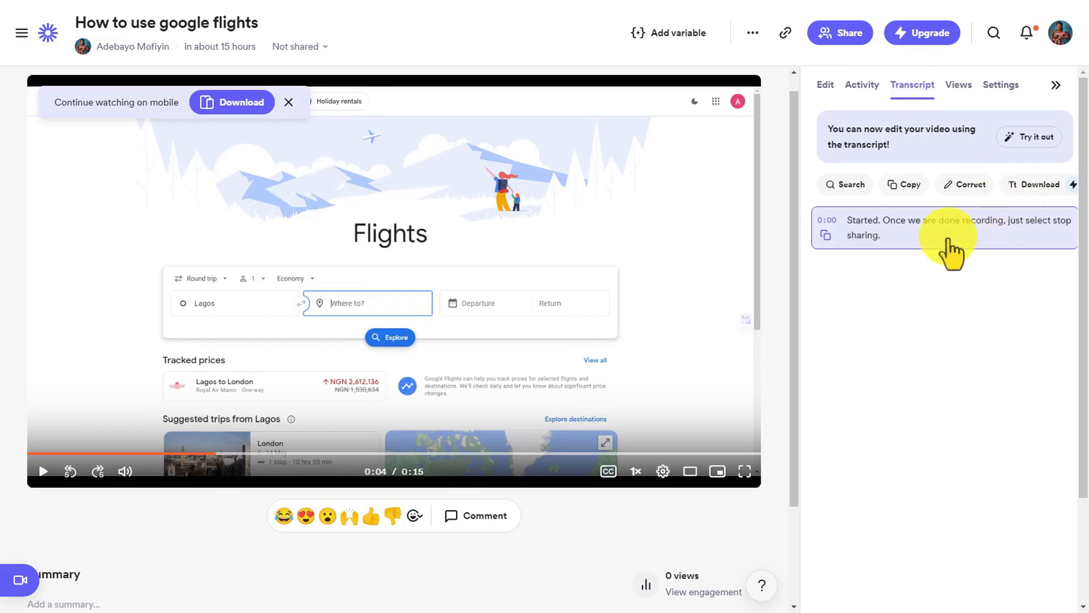
left_click(907, 228)
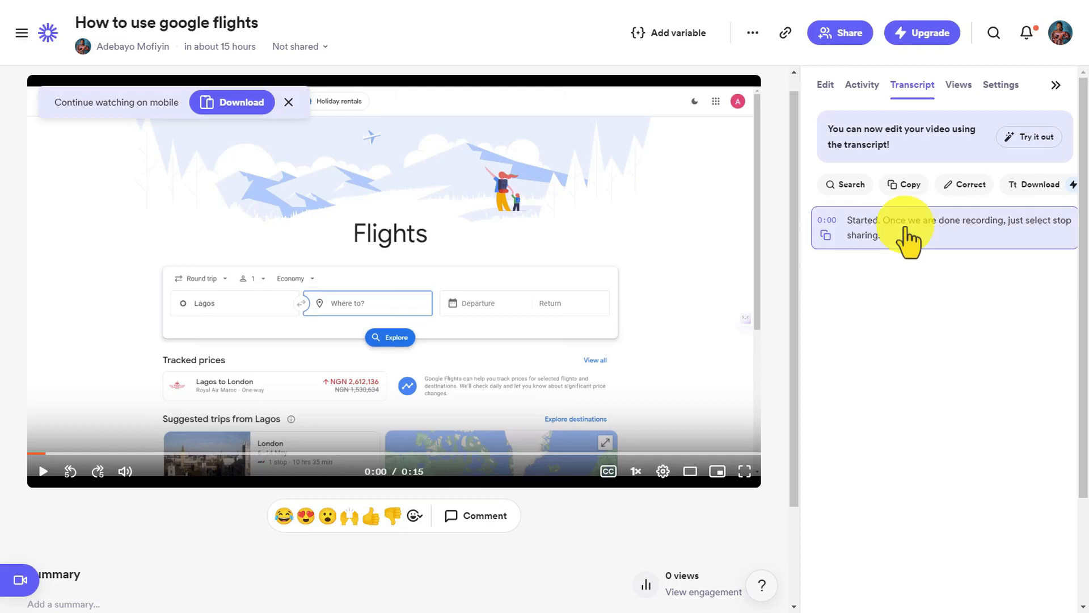
left_click(826, 84)
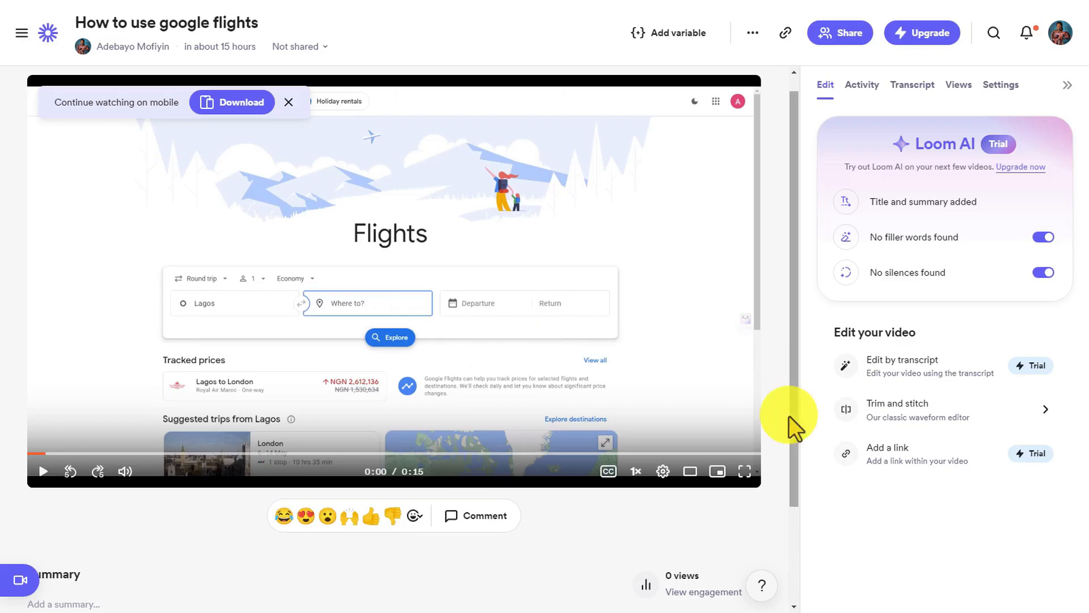
Step: In the Trim and stitch editor, trim the video's start to about 0:01.3 and its end to about 0:13.9, and split it at 0:03
left_click(917, 423)
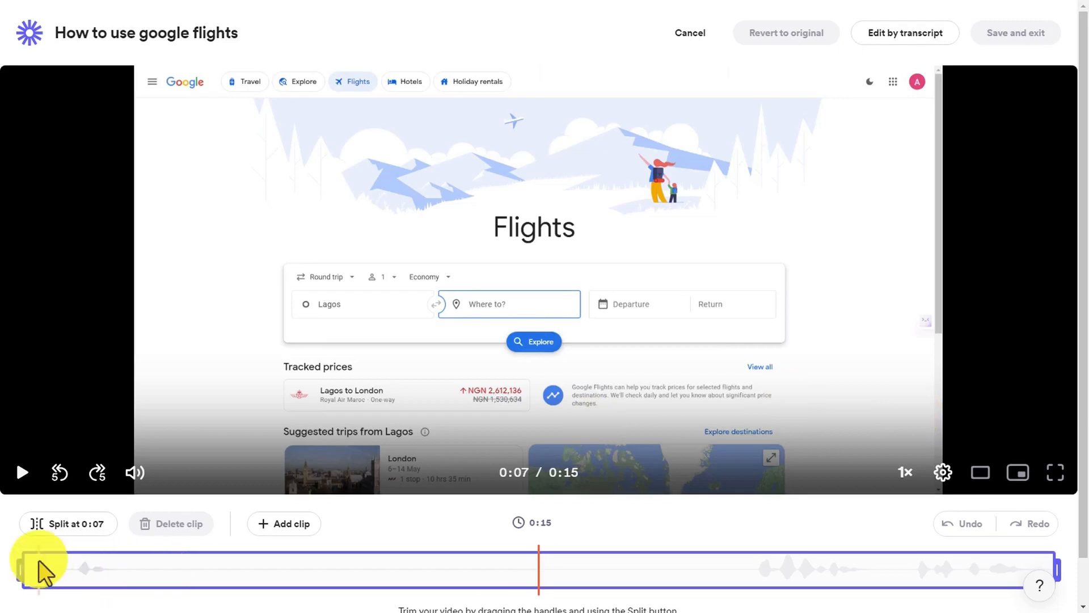
left_click_drag(21, 567, 77, 570)
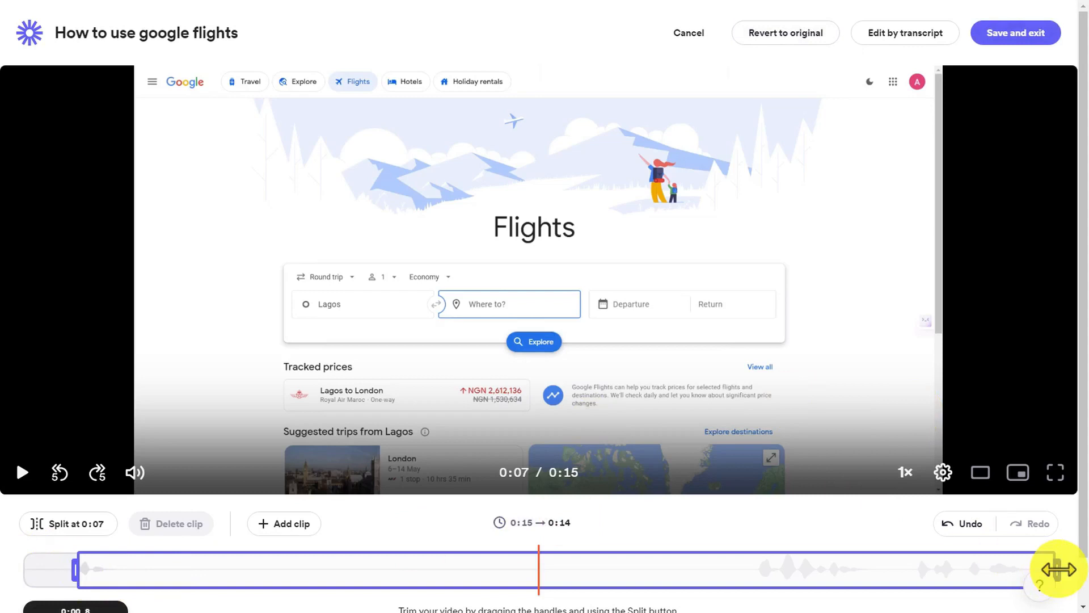
left_click_drag(1059, 569, 993, 571)
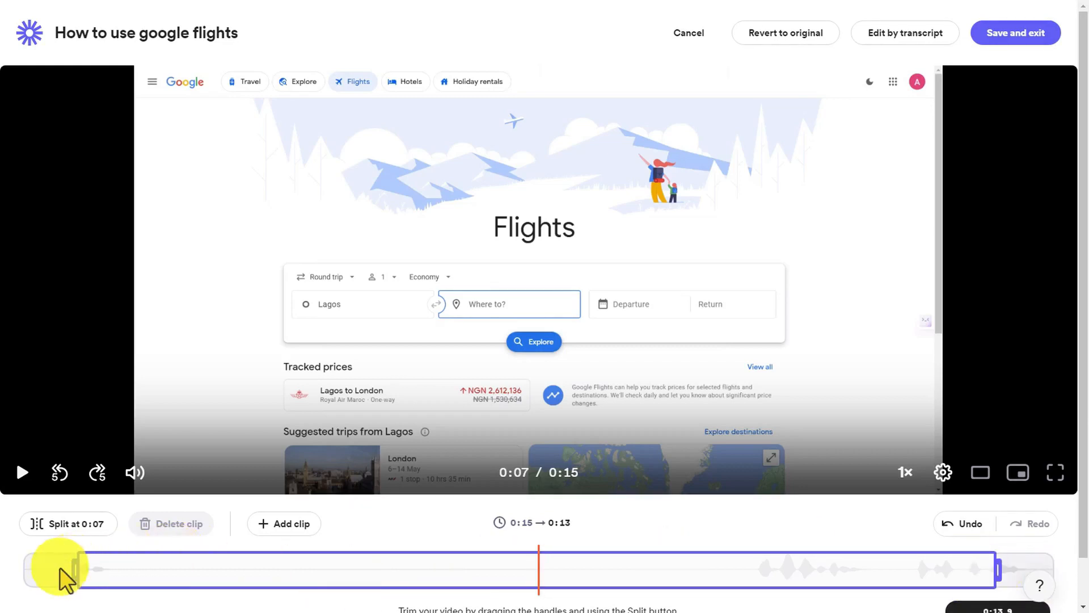
left_click_drag(71, 567, 112, 566)
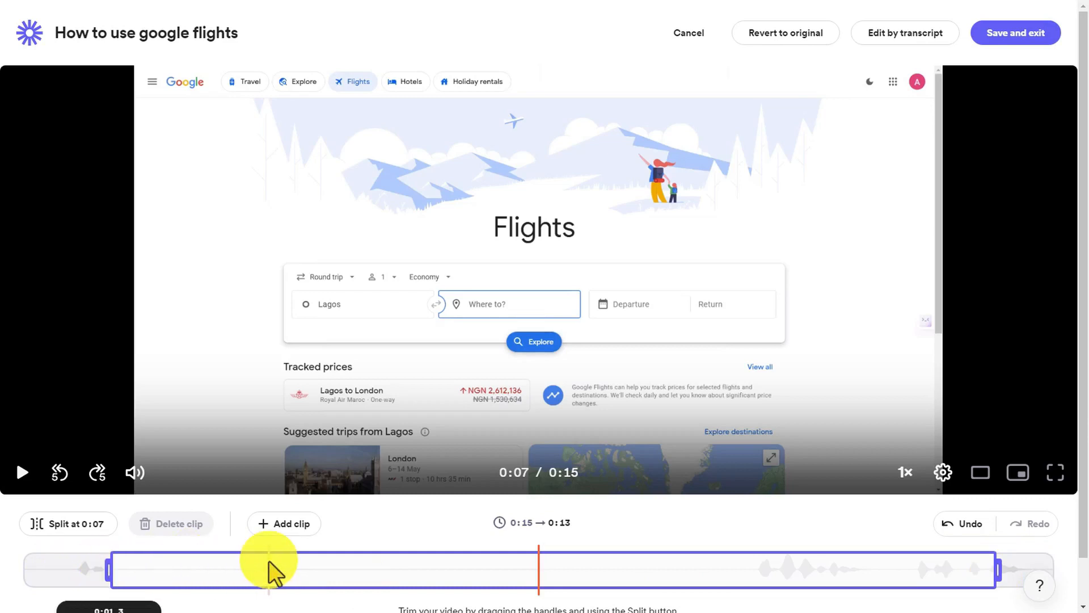
left_click(236, 571)
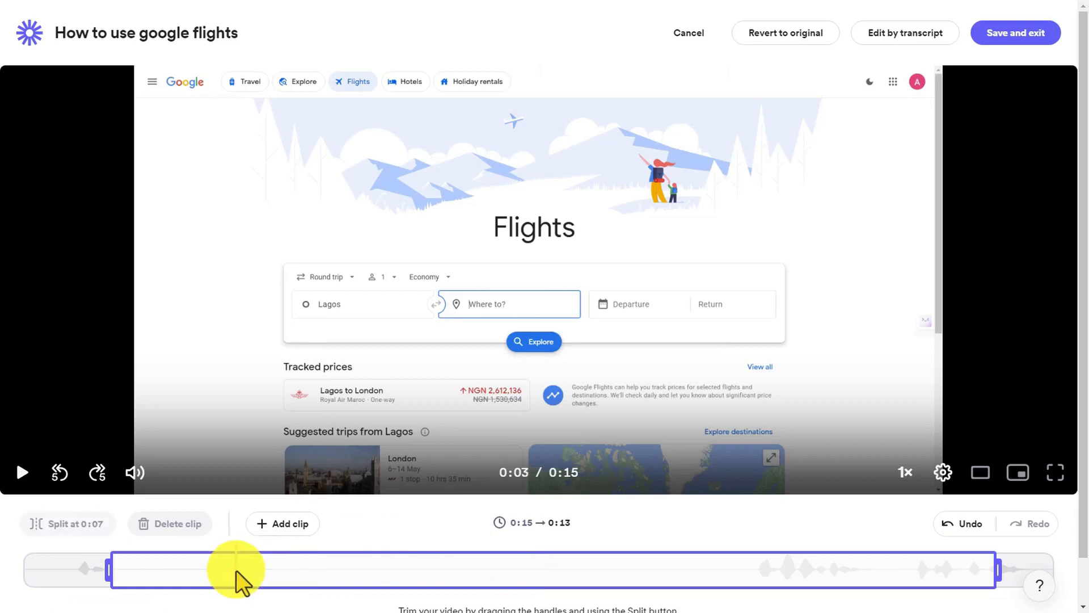
left_click(85, 523)
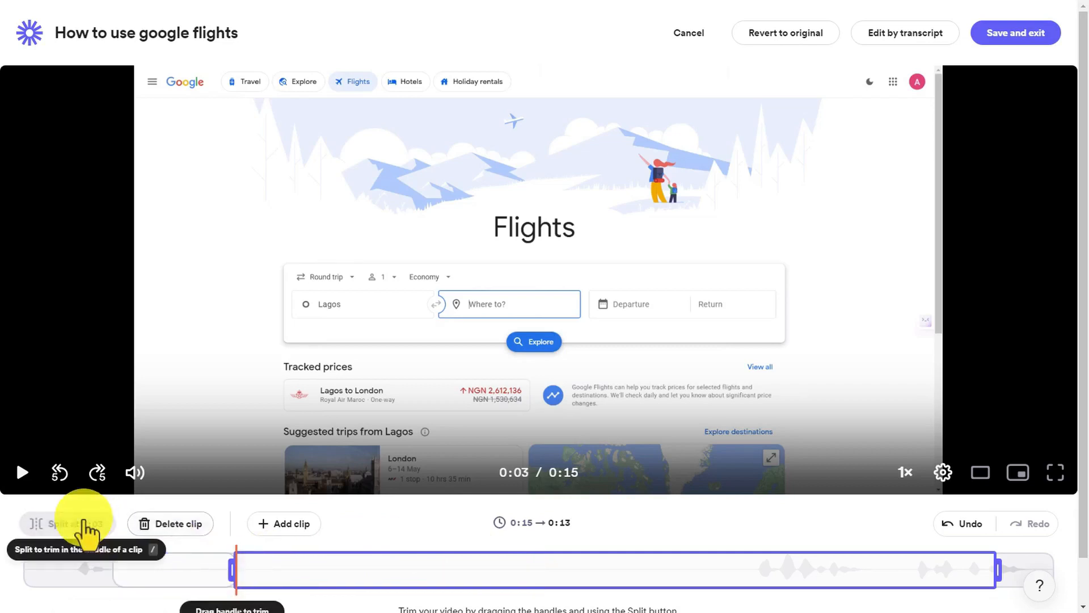
Step: Try trimming the start of the clip after the split to about 0:03.7, and undo that trim
left_click(131, 568)
left_click(327, 569)
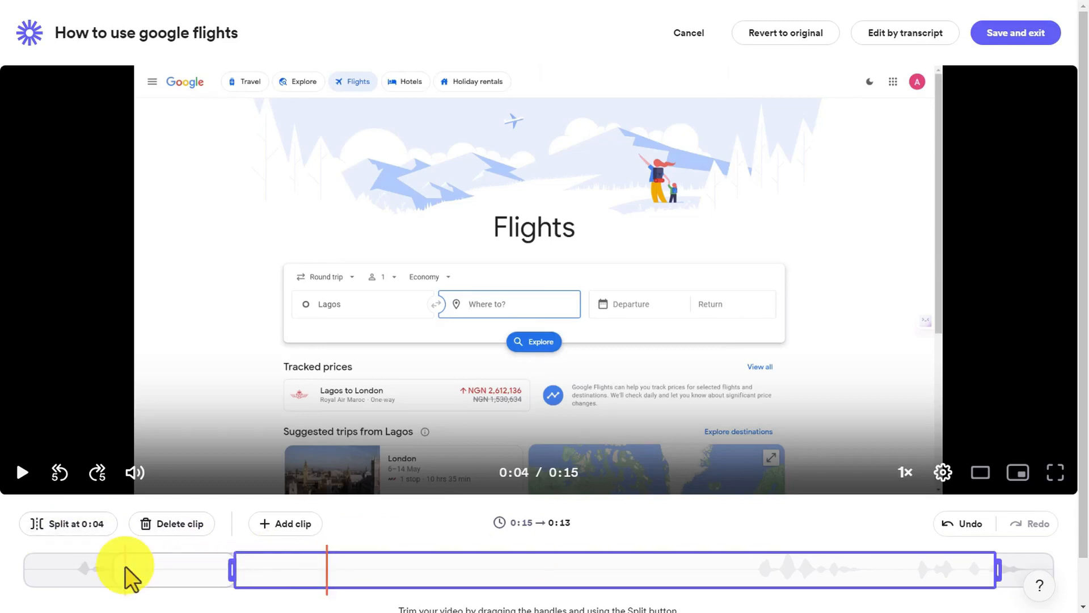
left_click_drag(232, 570, 278, 572)
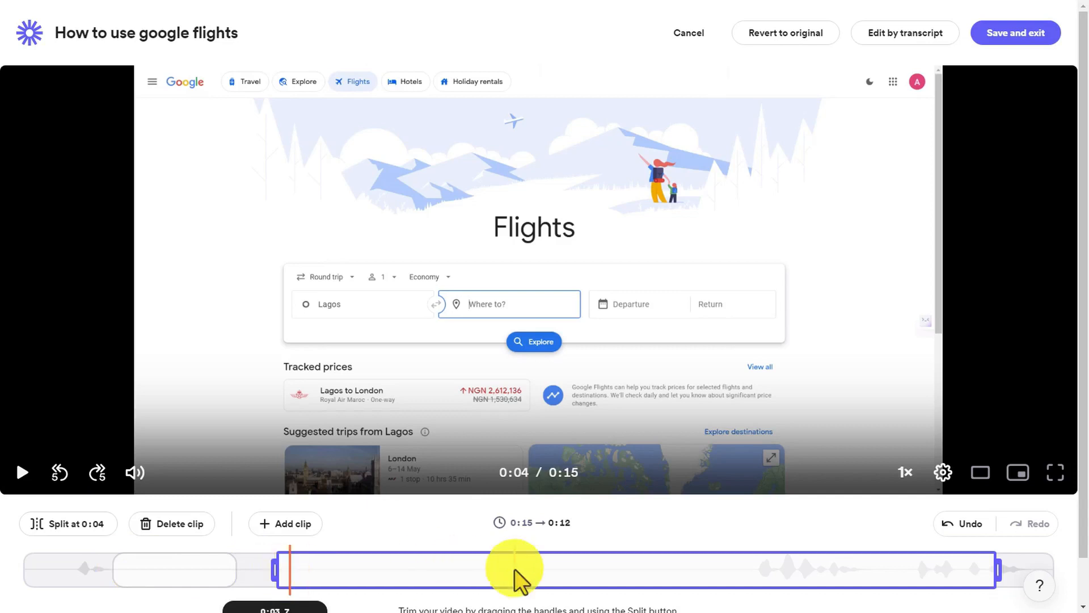
left_click(953, 530)
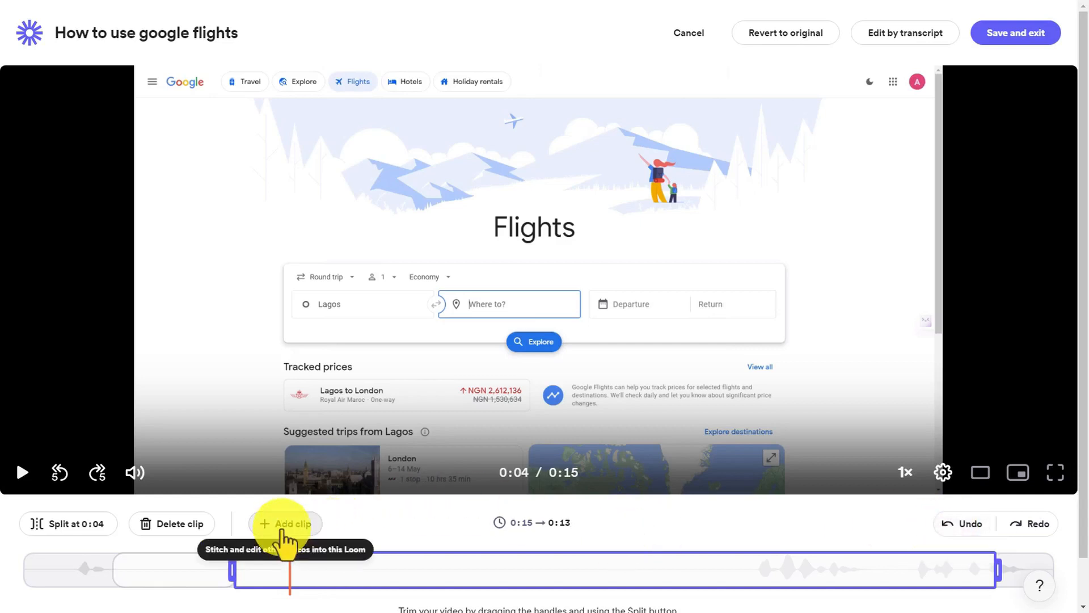
Step: Look at the option for adding another clip without adding one, and save the trimmed video and exit the editor
left_click(282, 532)
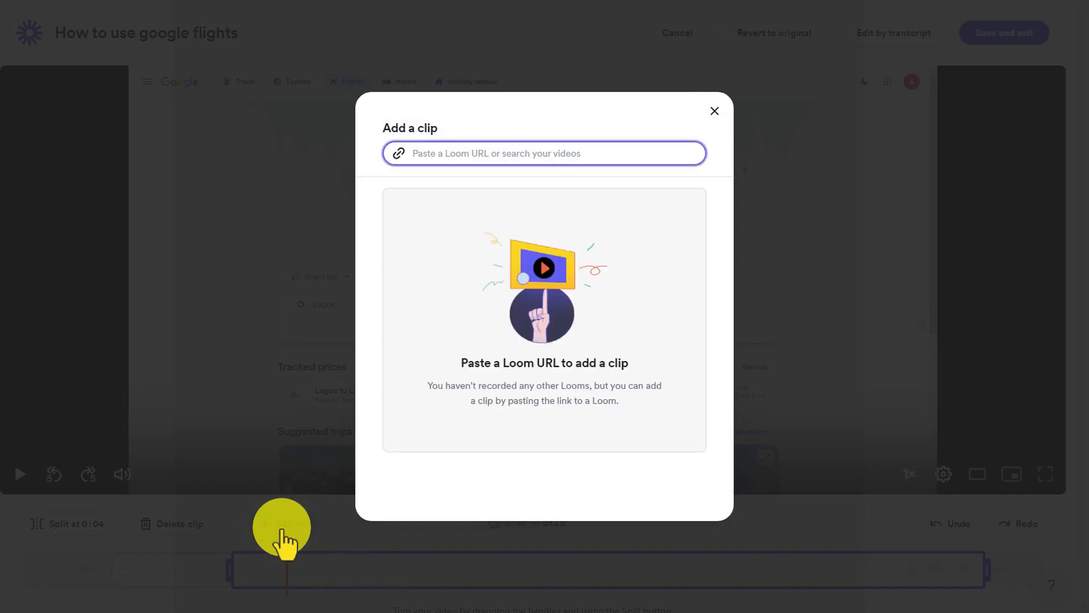
left_click(714, 111)
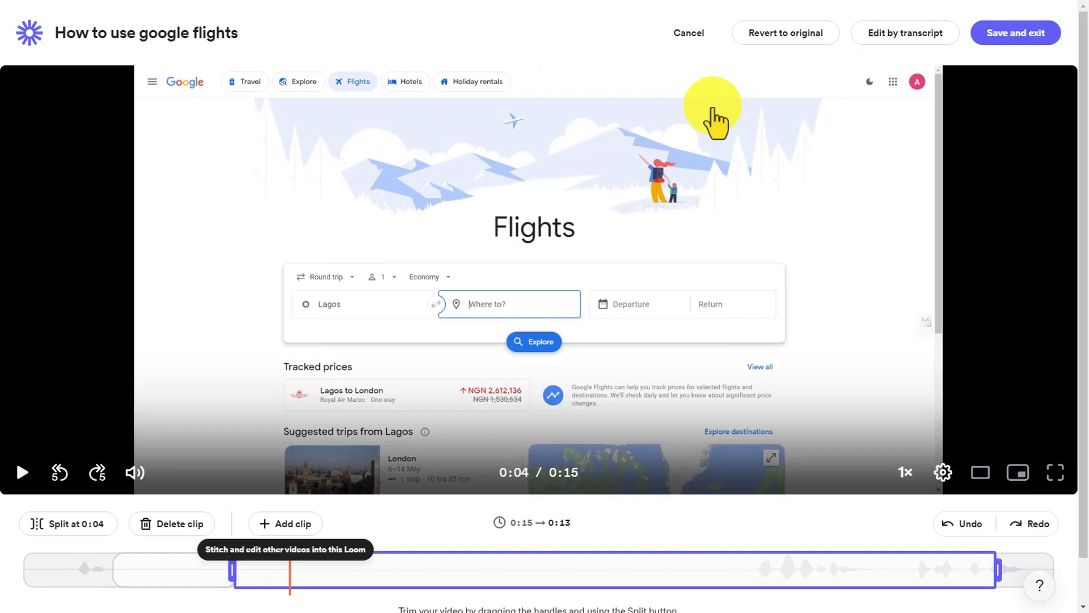
left_click(1011, 40)
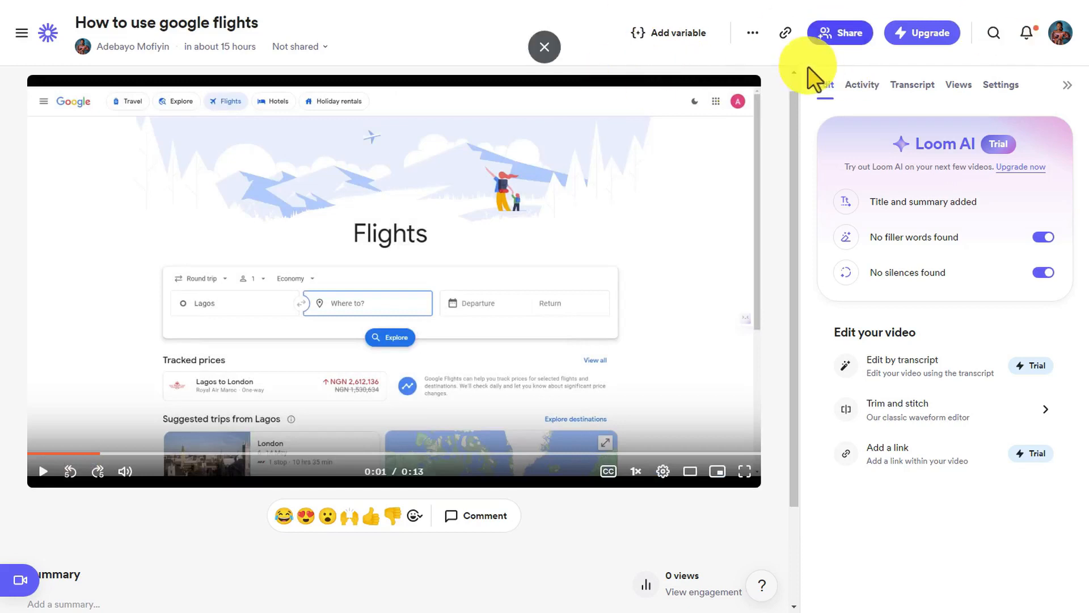
Step: Copy the video's link, and look through the Share, Social and Embed options and the link's view-access choices
left_click(787, 37)
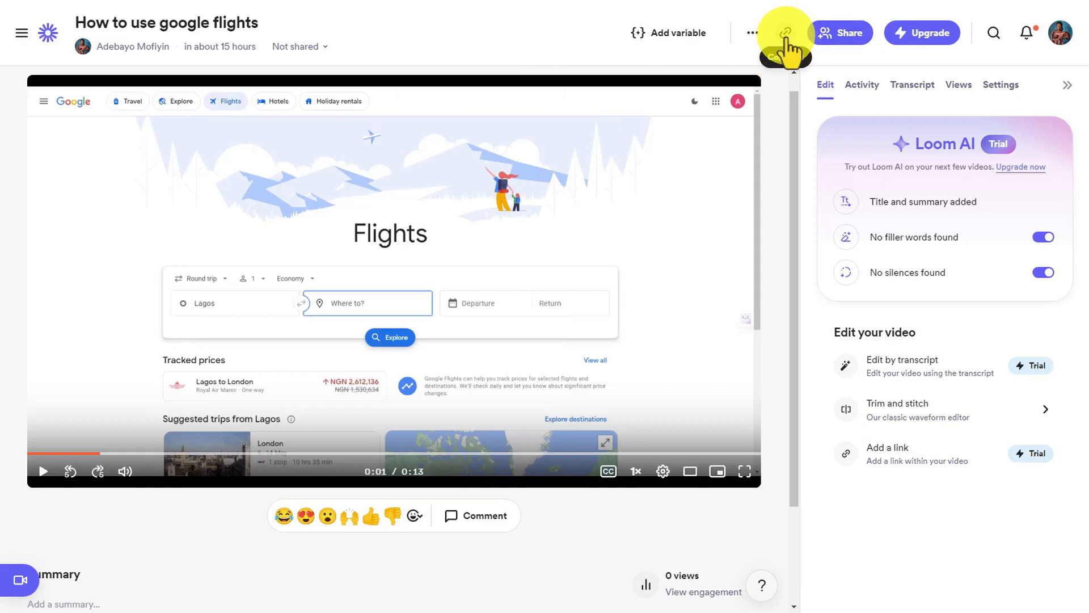
left_click(841, 52)
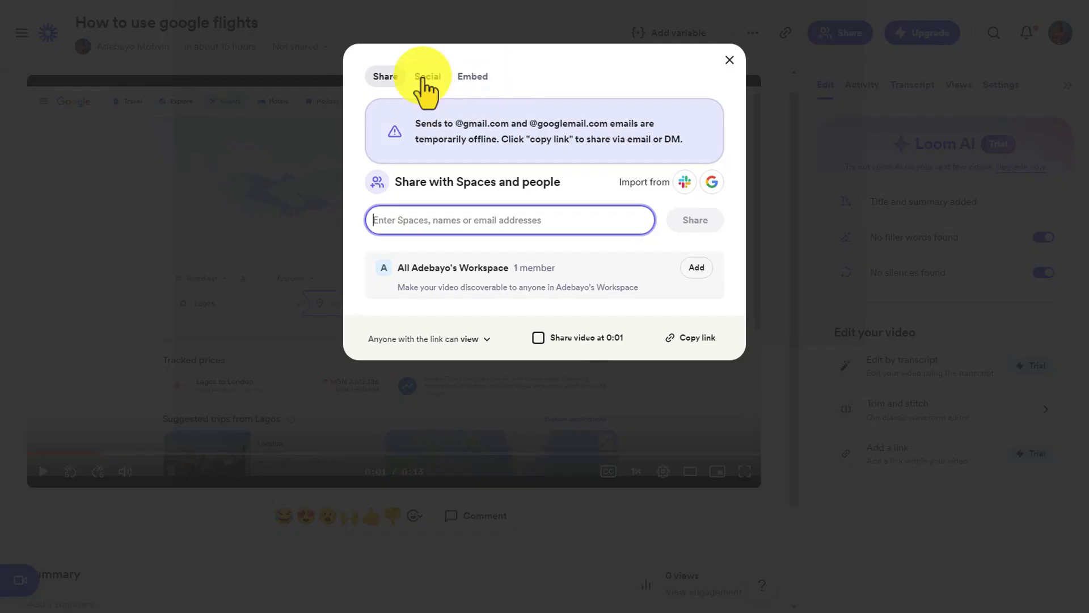
left_click(421, 80)
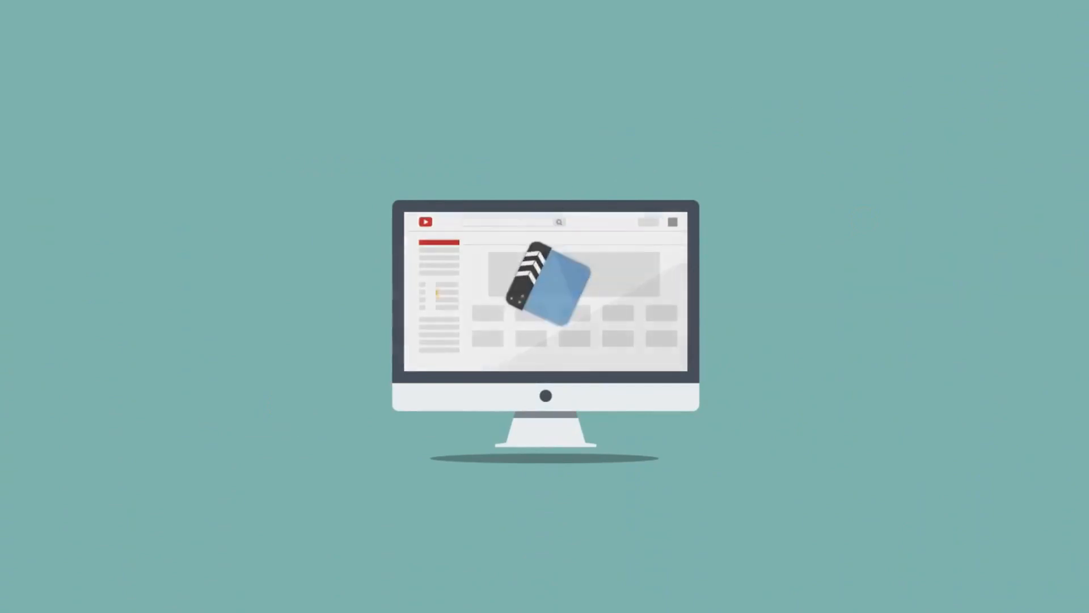
left_click(468, 80)
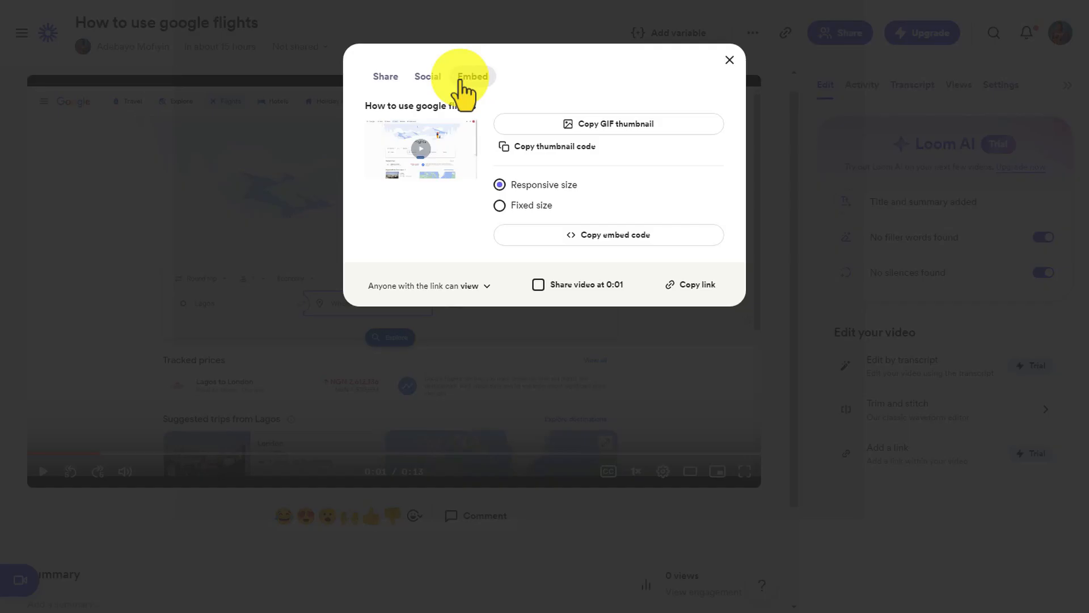
left_click(471, 288)
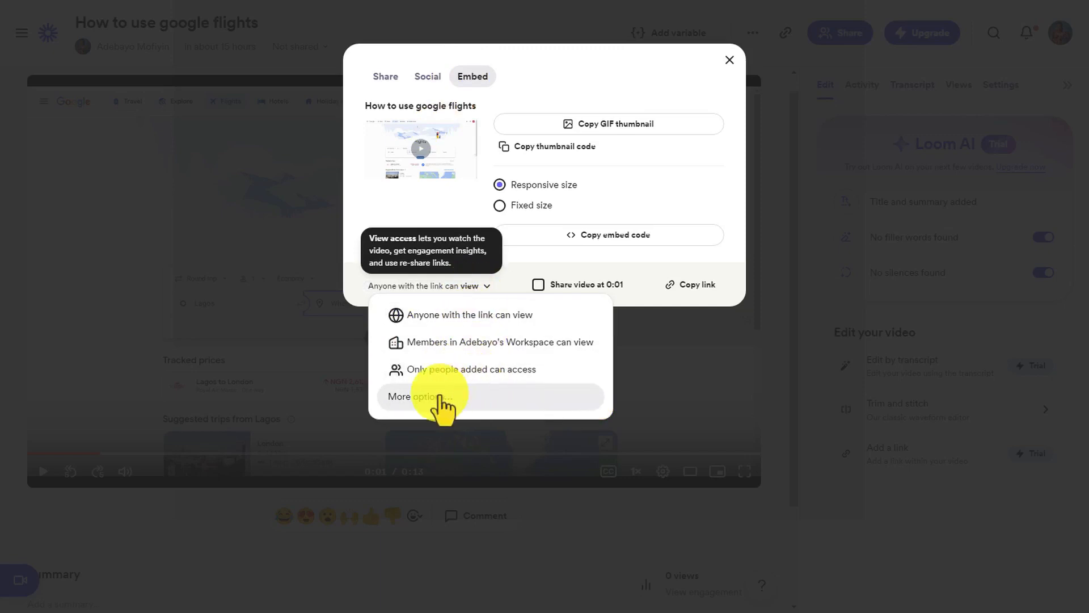
left_click(482, 288)
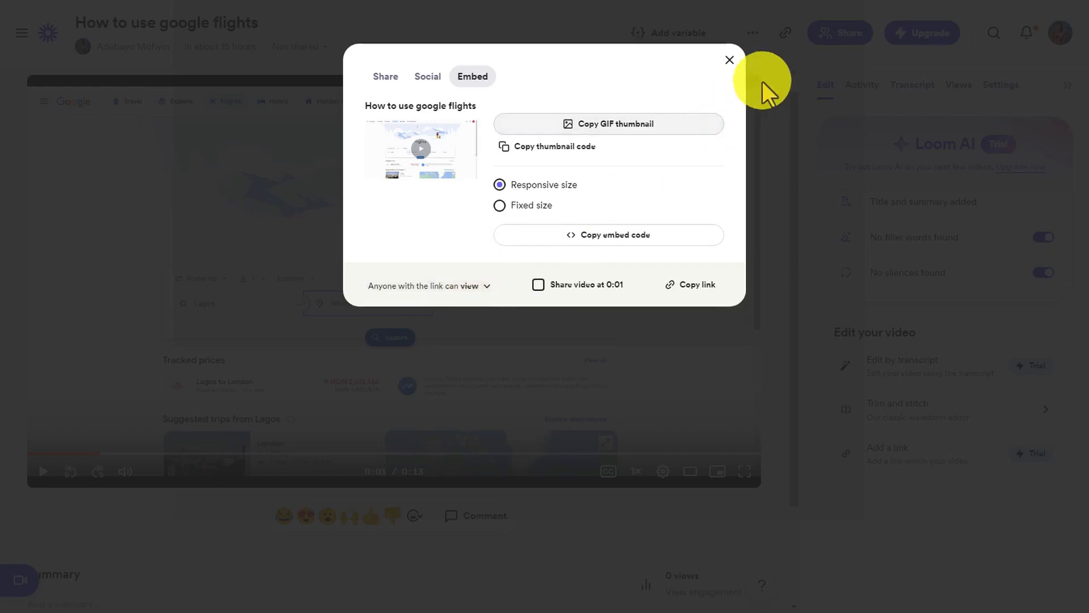
left_click(730, 60)
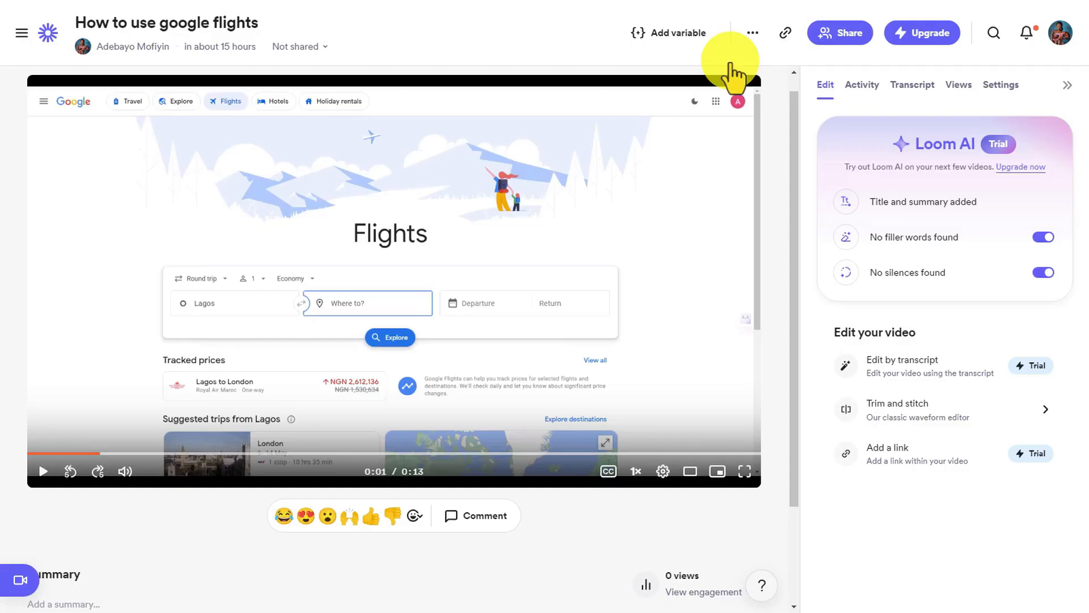
Step: Download the video "How to use google flights" instead of sharing its link
left_click(752, 37)
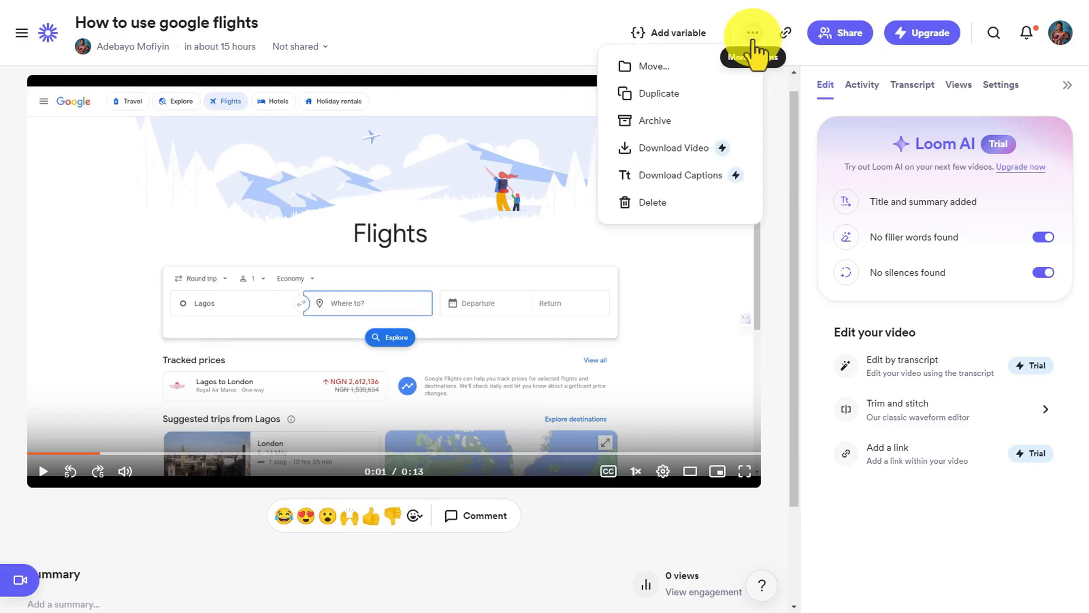
left_click(674, 148)
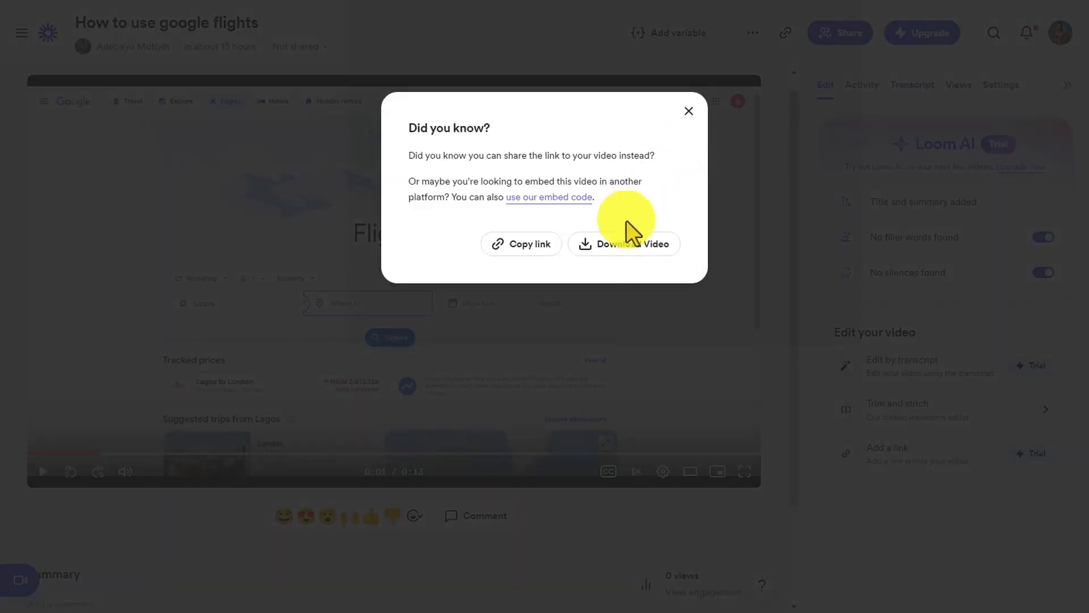
left_click(610, 245)
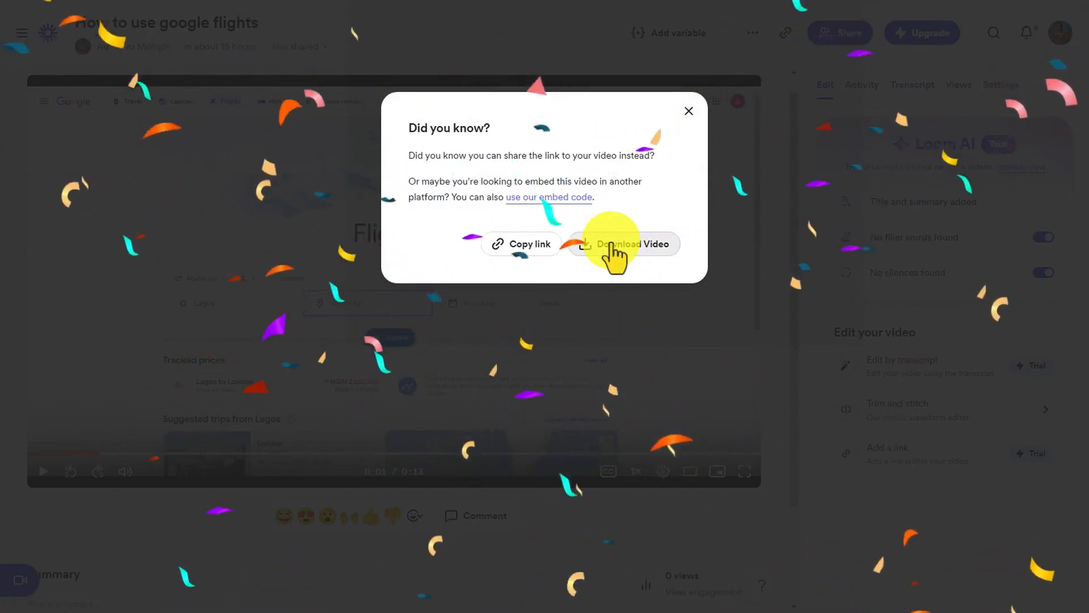